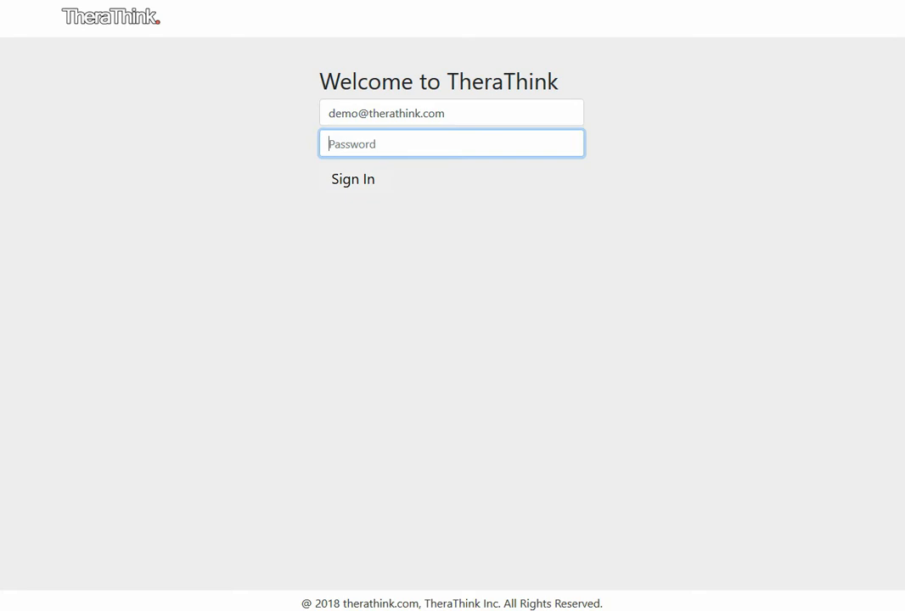
Sign in to the demo account by entering its password, and decline saving the login in the browser
text(•••••••••••)
key(Tab)
key(Return)
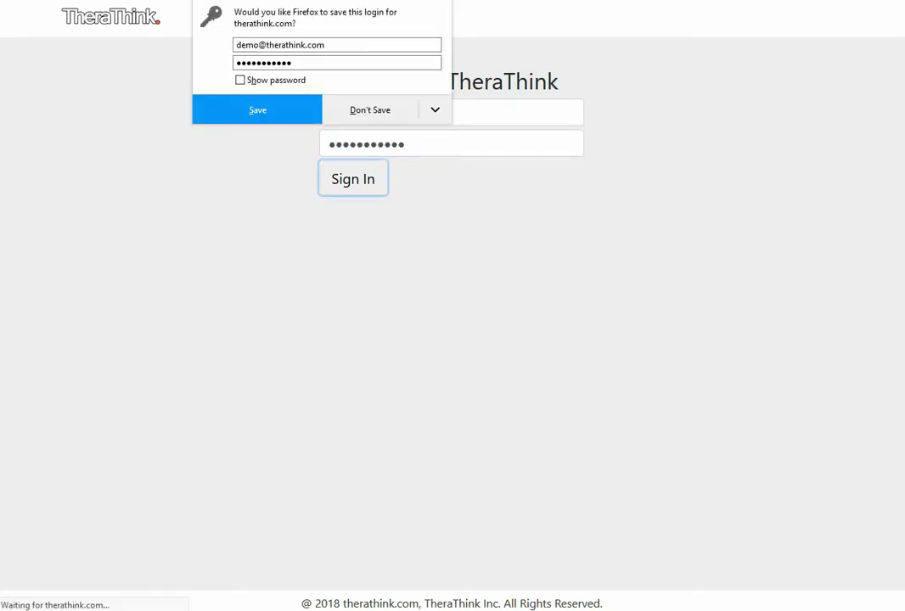
click(370, 109)
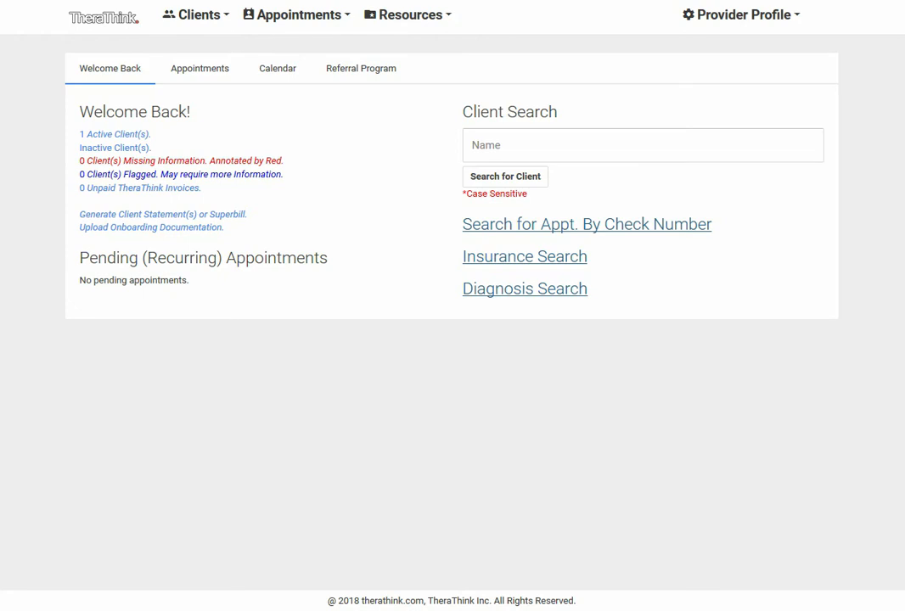
Open the provider's account page and review its provider information, payment information and invoices
click(742, 14)
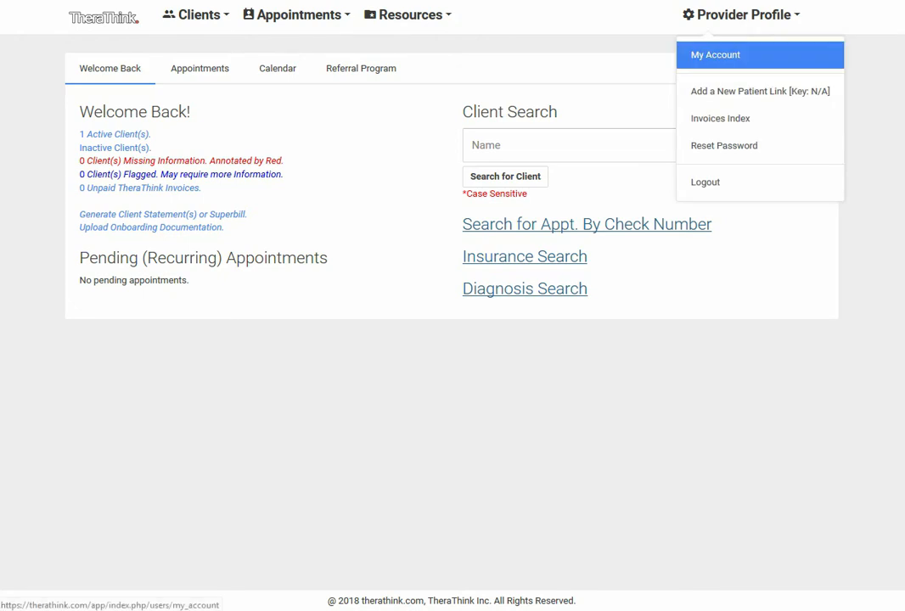
click(716, 54)
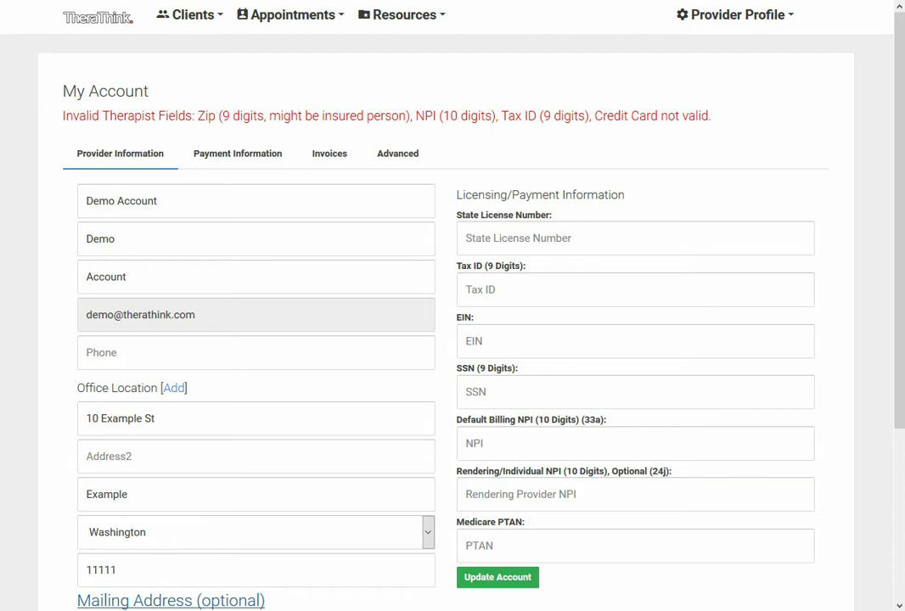
scroll(452, 306, down, 5)
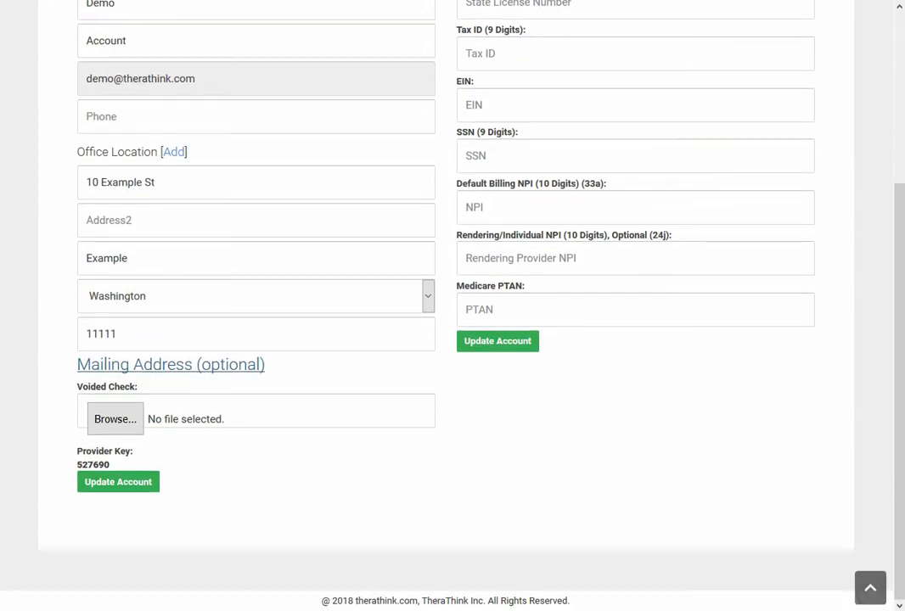
scroll(453, 305, up, 5)
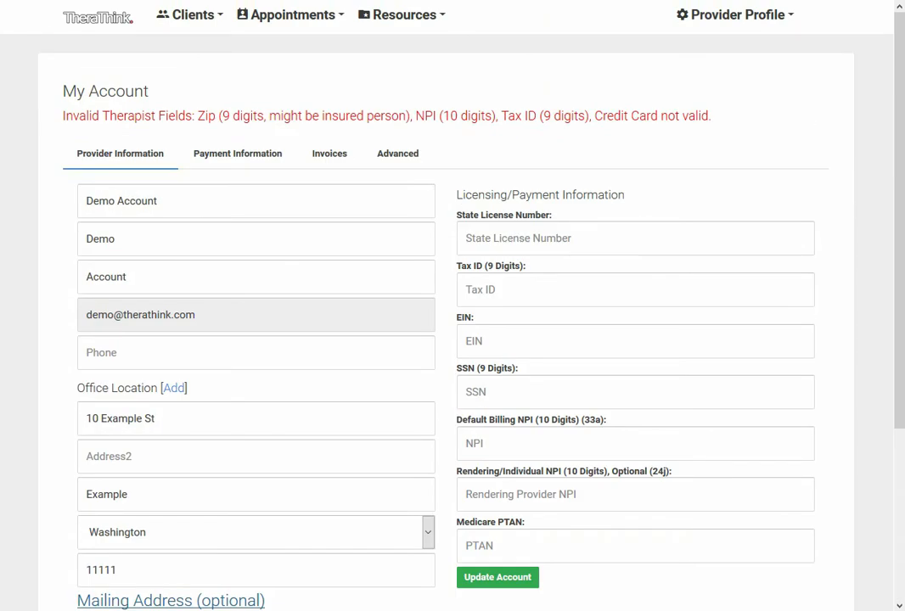
click(238, 153)
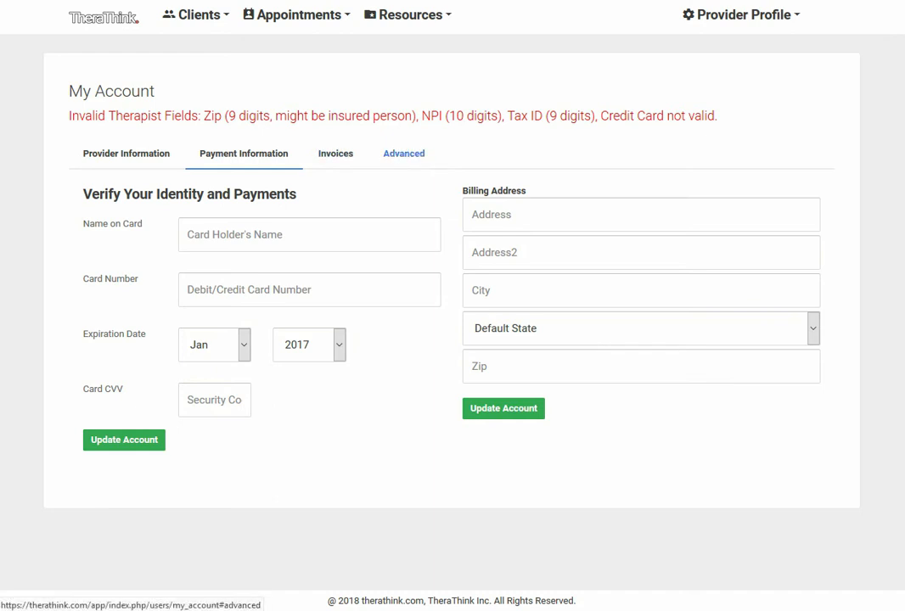
click(336, 153)
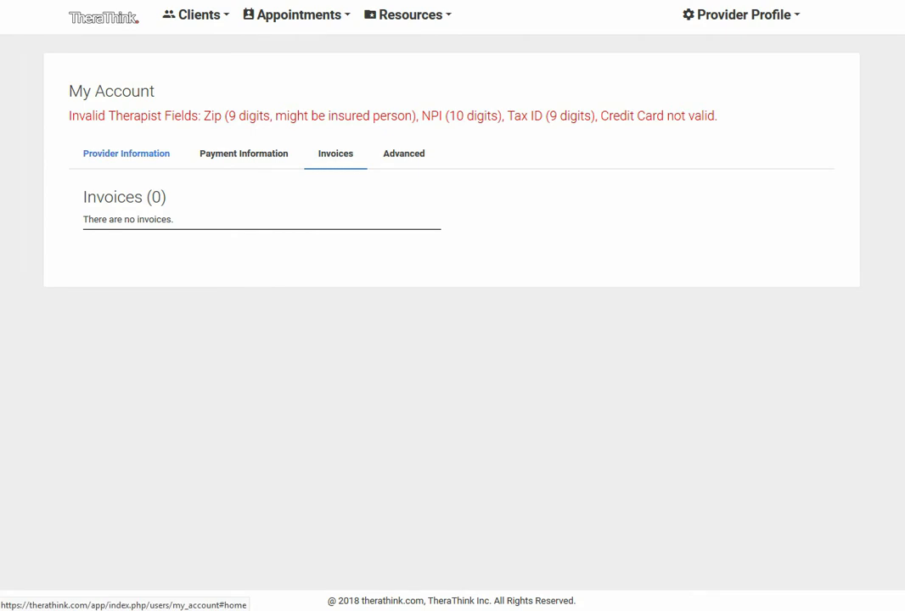
Open the page that explains how new patients can add themselves with the provider key
click(740, 14)
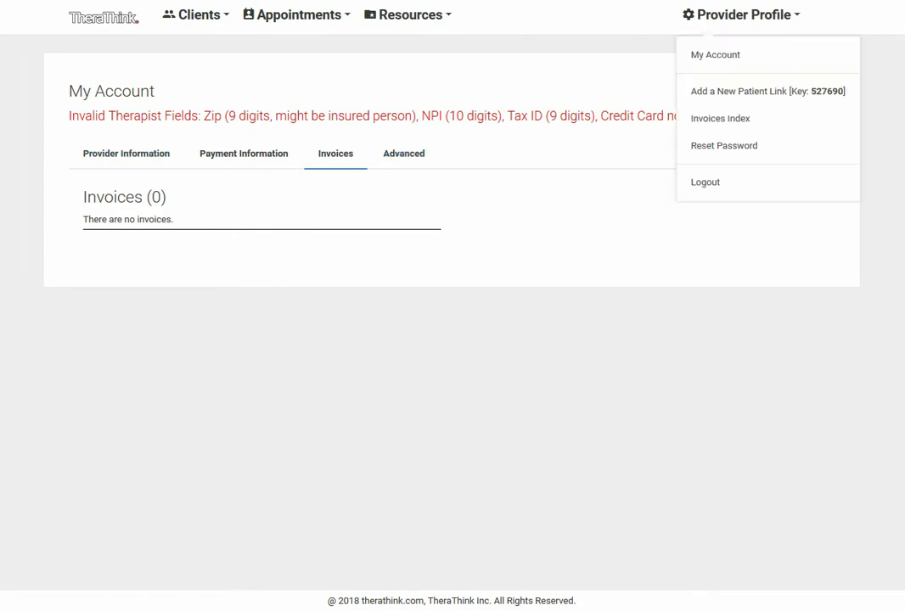
click(738, 91)
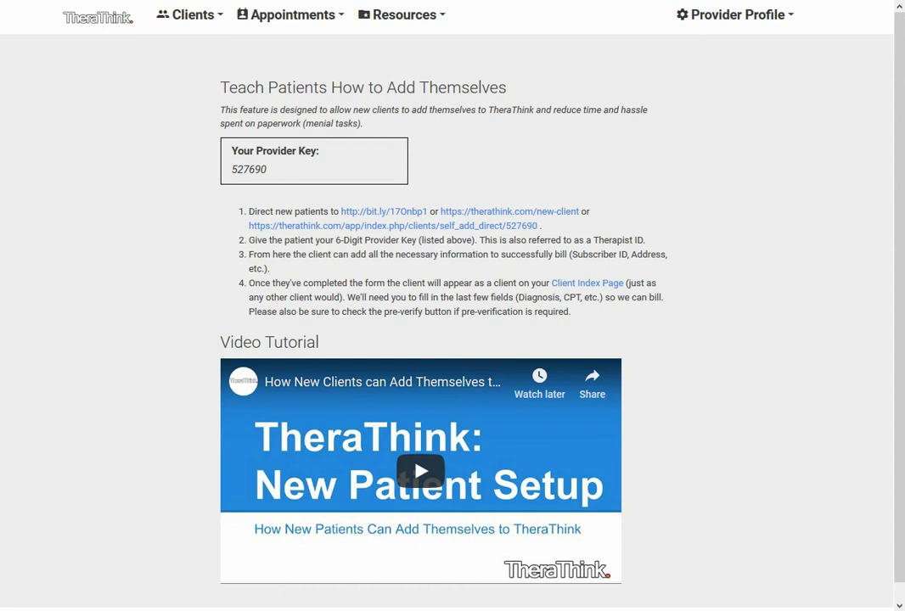
Open a new client form, mark that eligibility and benefits need checking, and review its main fields through to the notes
click(190, 16)
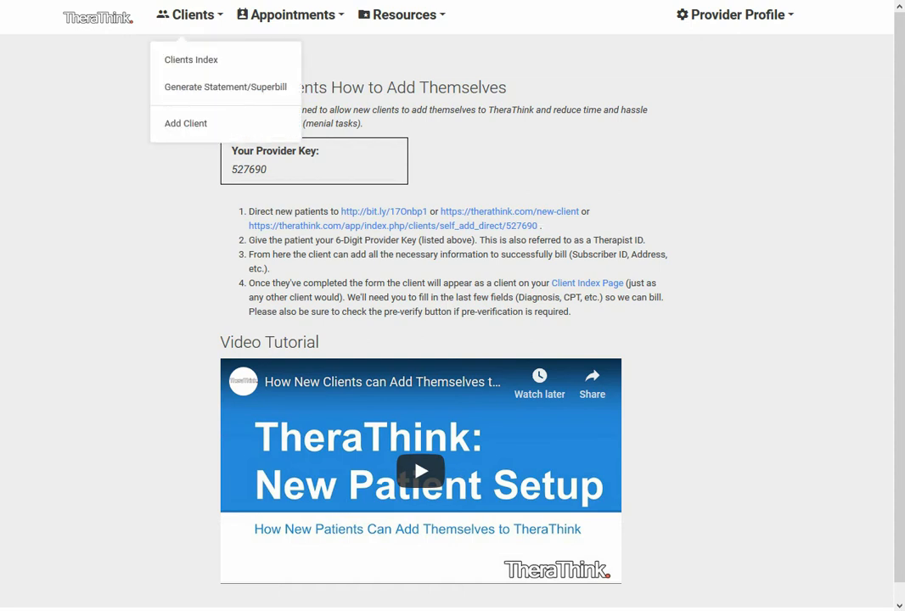
click(185, 123)
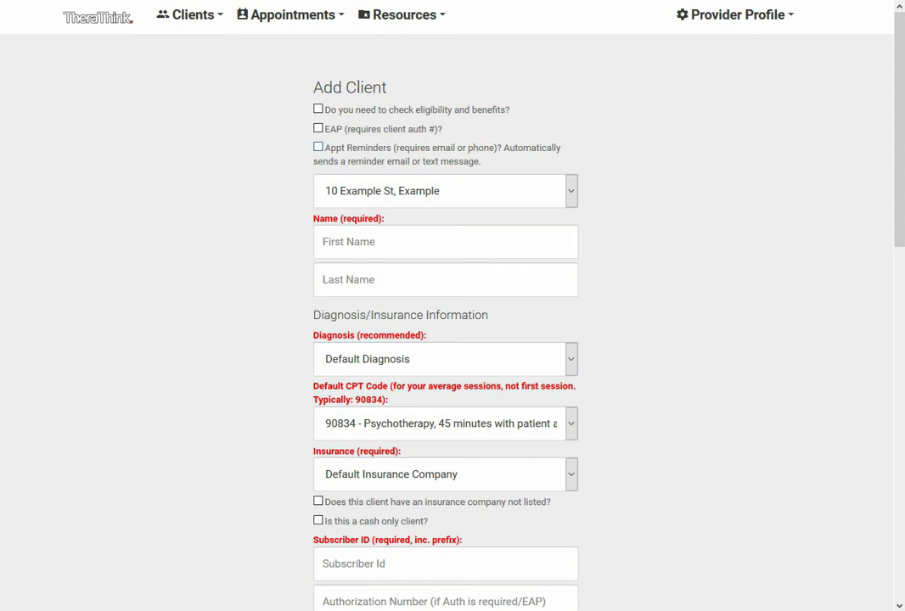
click(318, 109)
scroll(446, 340, down, 3)
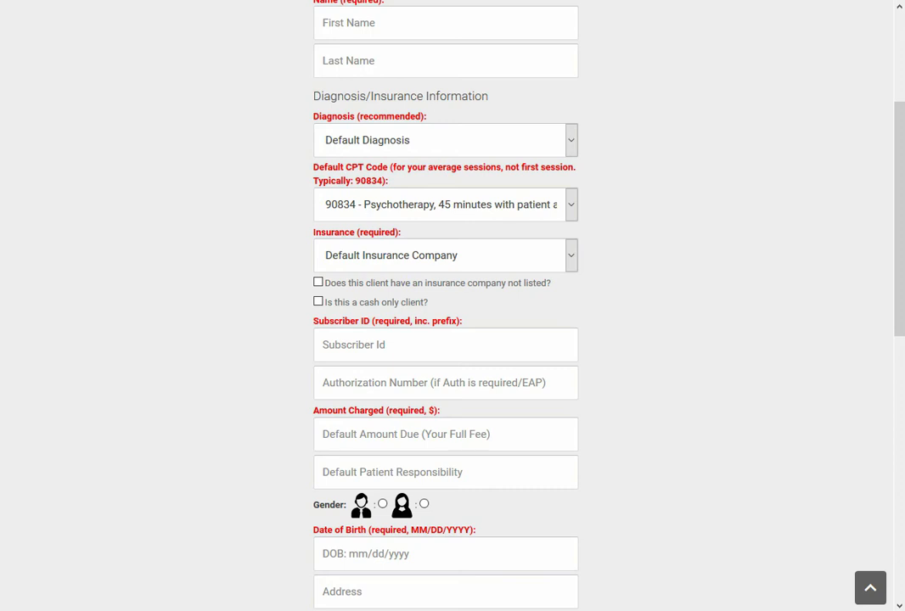
scroll(453, 305, down, 3)
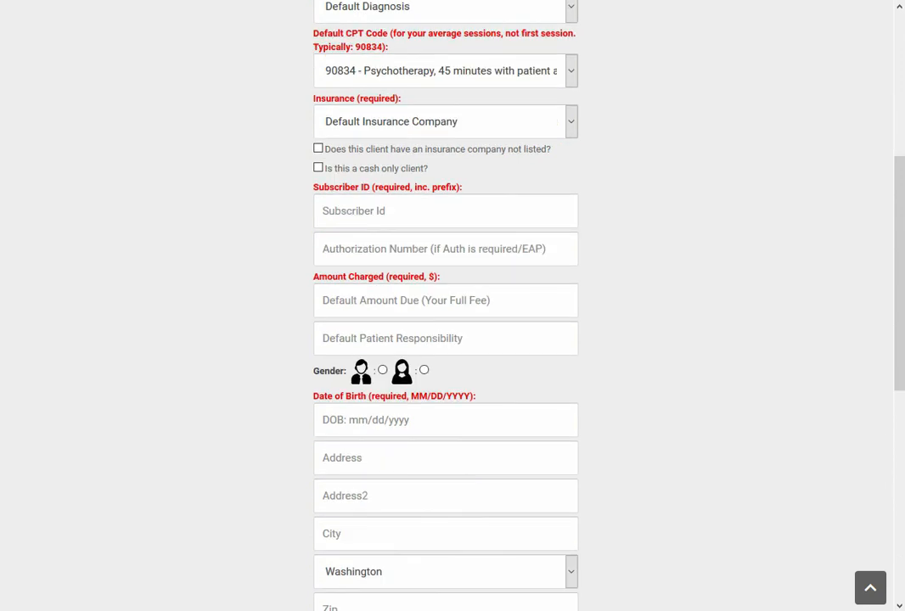
scroll(452, 305, down, 5)
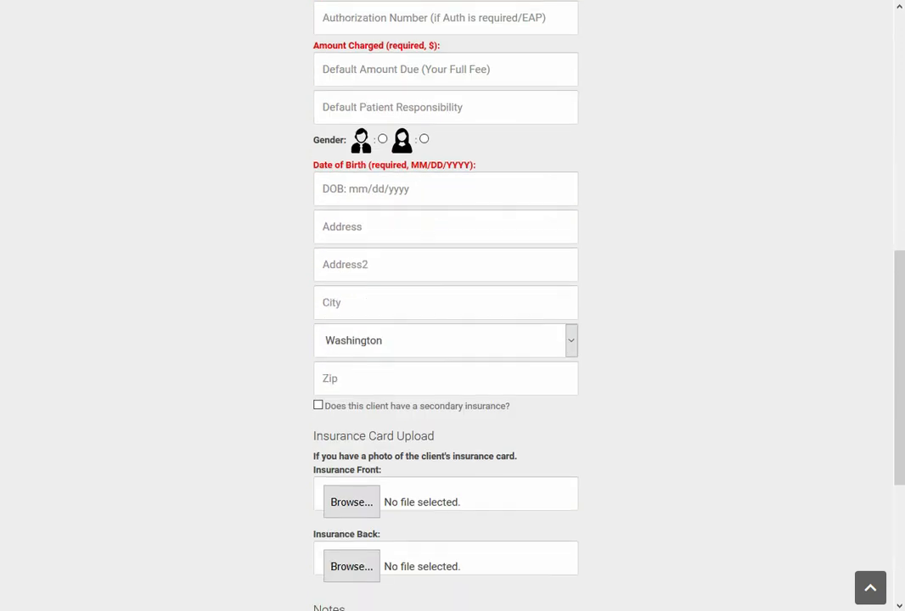
scroll(452, 305, down, 5)
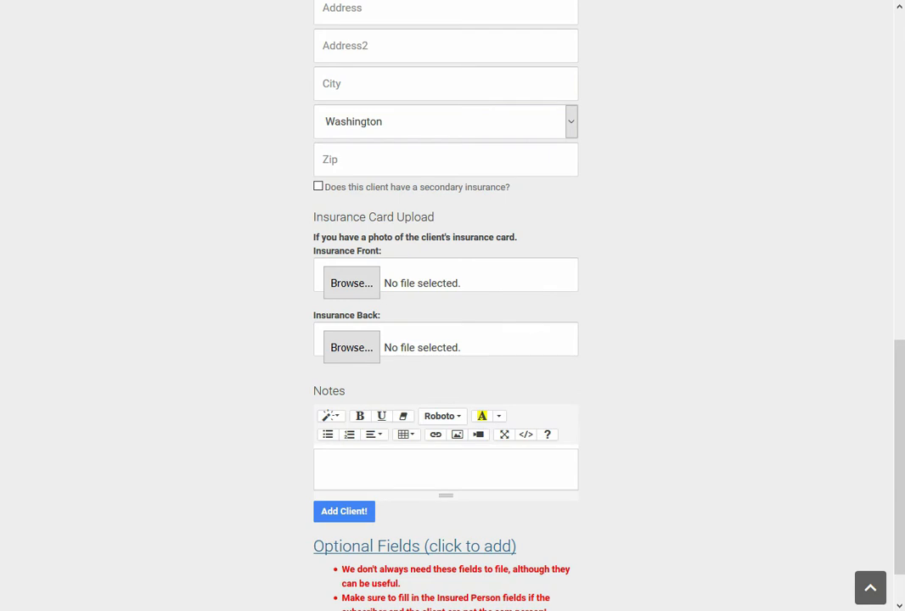
scroll(445, 382, down, 2)
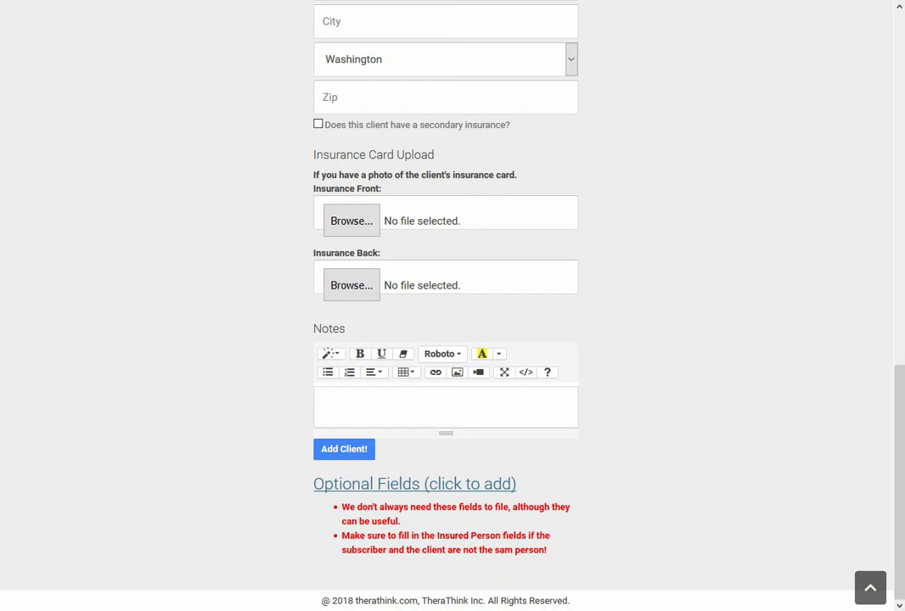
Expand the new client form's optional fields and review them, including the insured person section
click(416, 484)
scroll(417, 483, down, 5)
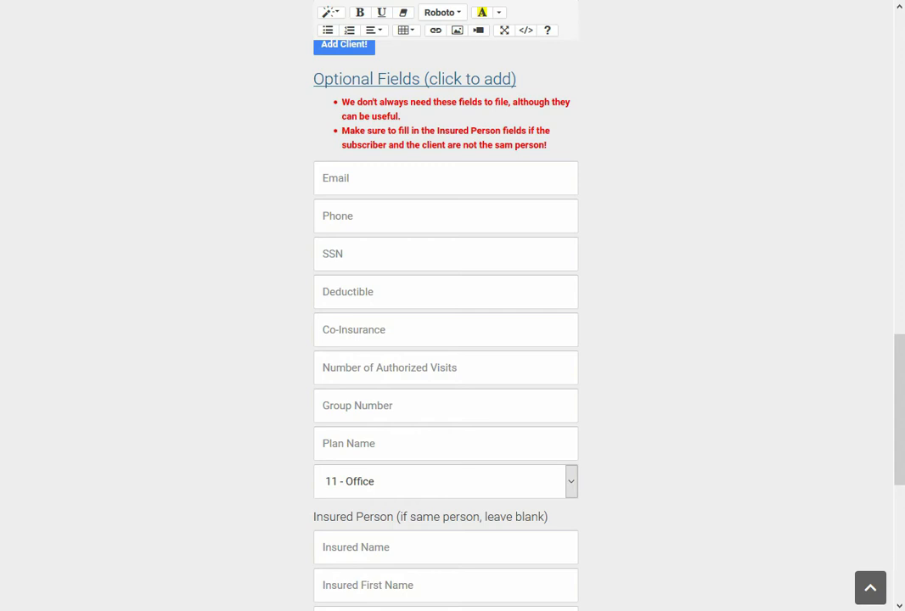
scroll(445, 339, down, 4)
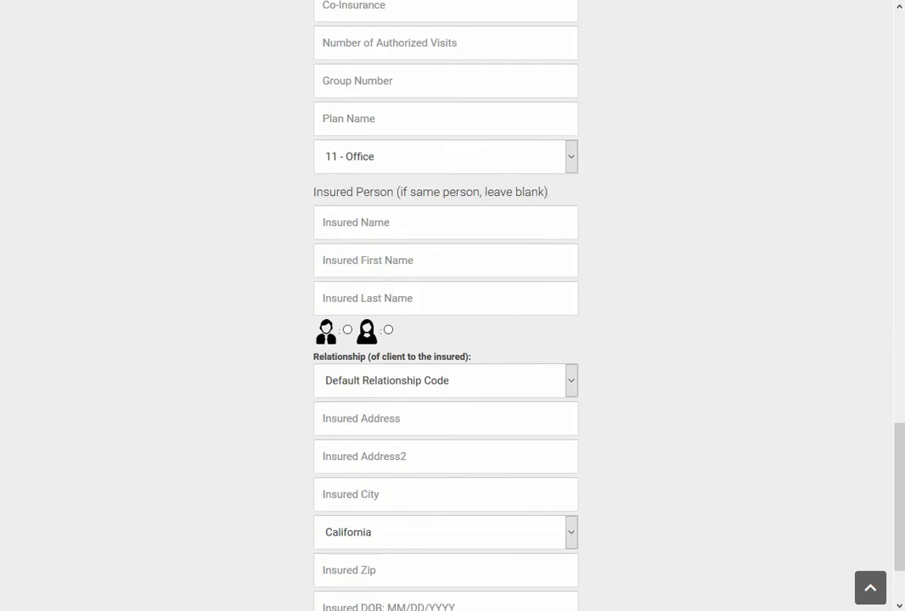
scroll(446, 340, down, 2)
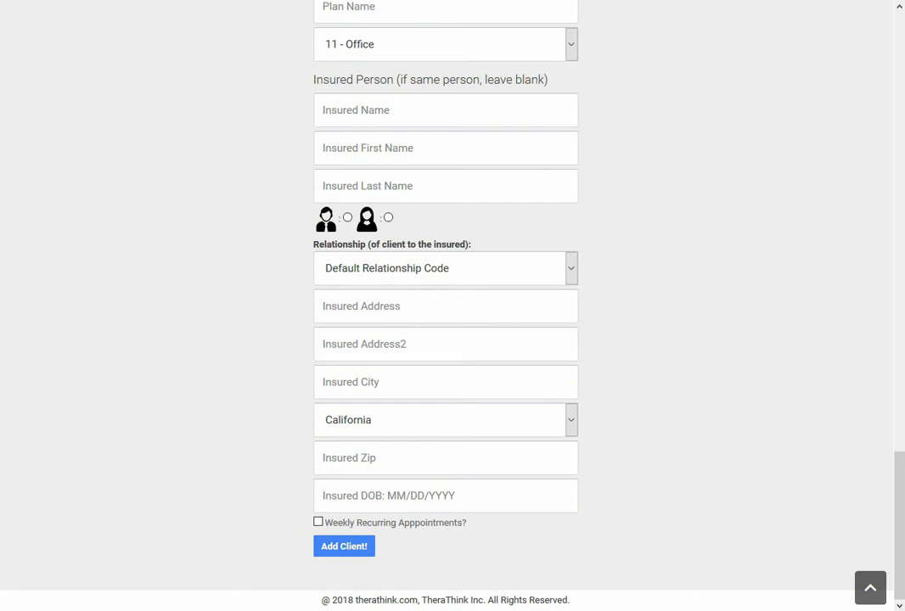
click(870, 588)
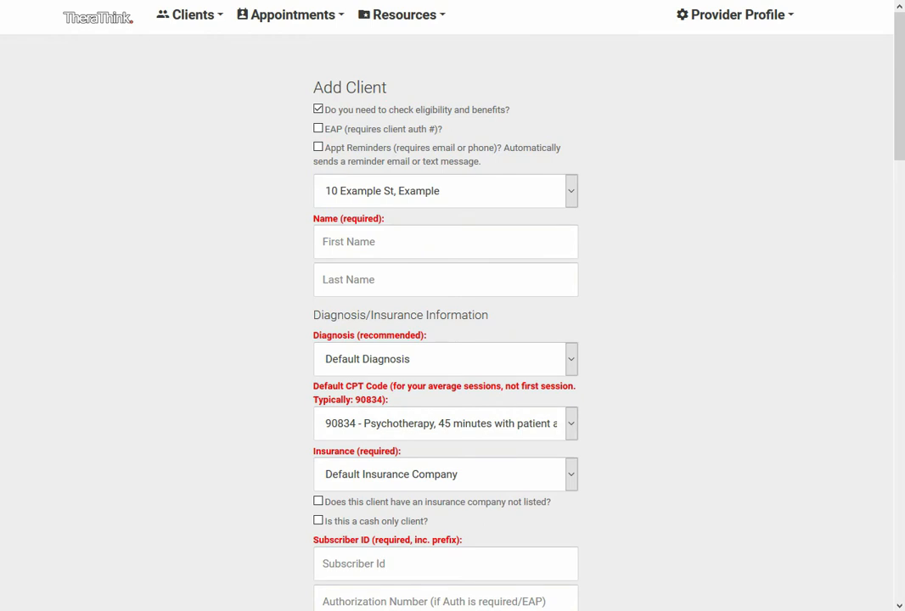
Open the record of the Aetna client from the clients index and review the client's personal details
click(190, 16)
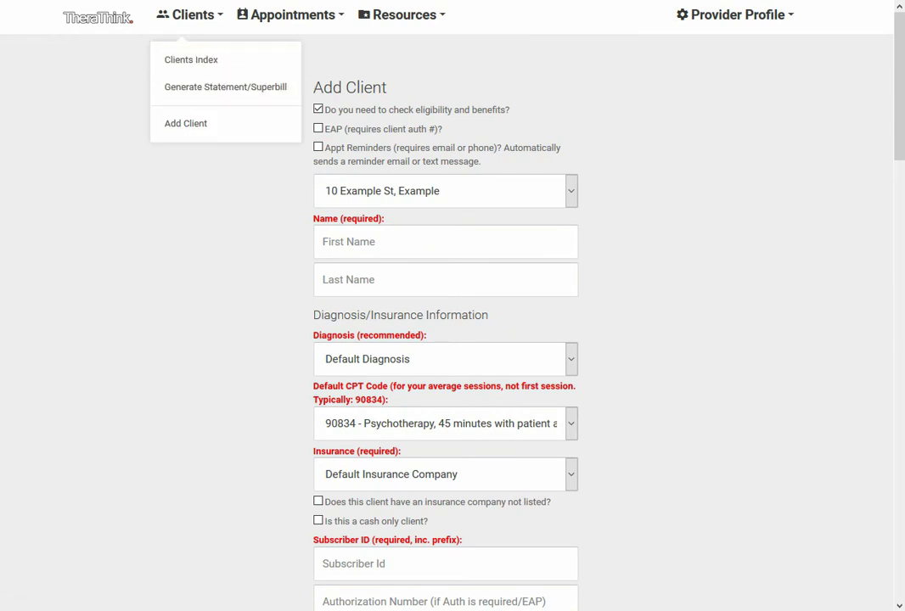
click(191, 59)
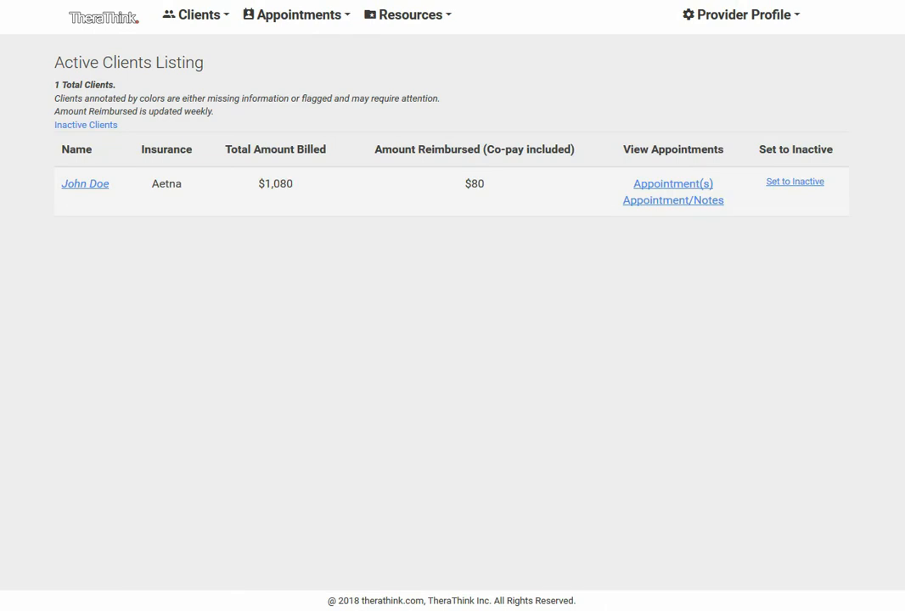
click(85, 184)
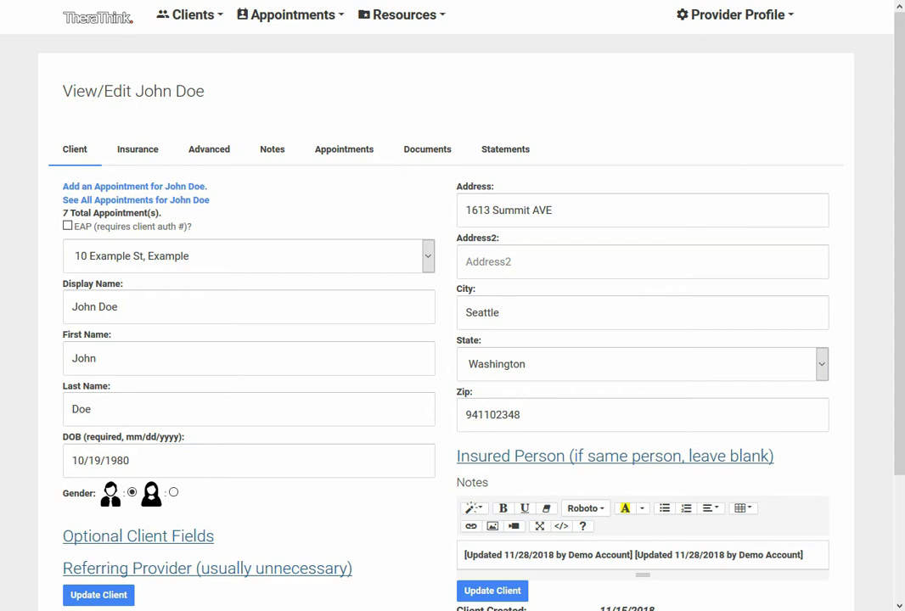
scroll(450, 323, down, 2)
scroll(449, 322, up, 2)
scroll(450, 322, down, 2)
scroll(450, 322, up, 2)
In the client's insurance details, enable secondary insurance, choose Aetna and request an eligibility and benefits check for it
click(138, 149)
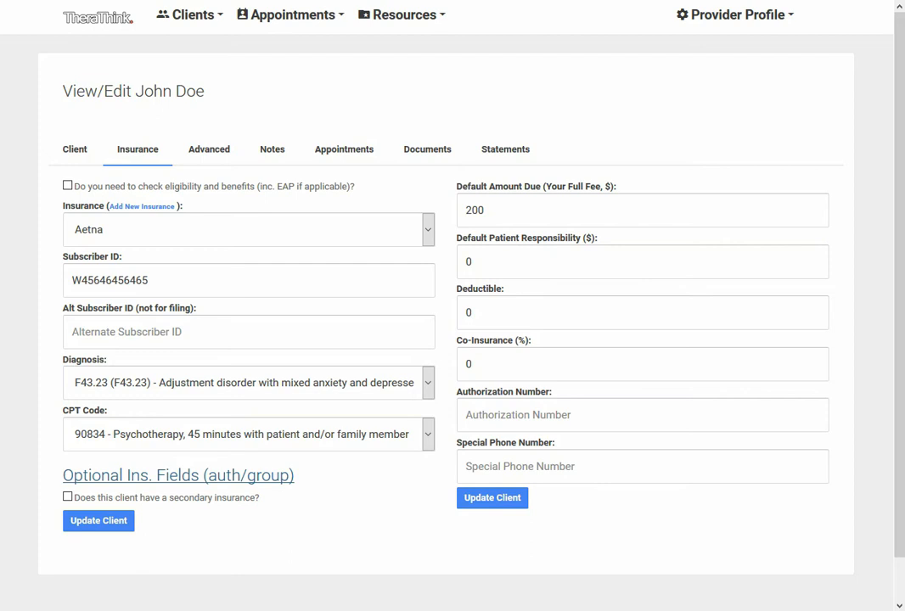
click(67, 497)
scroll(247, 424, down, 3)
click(246, 356)
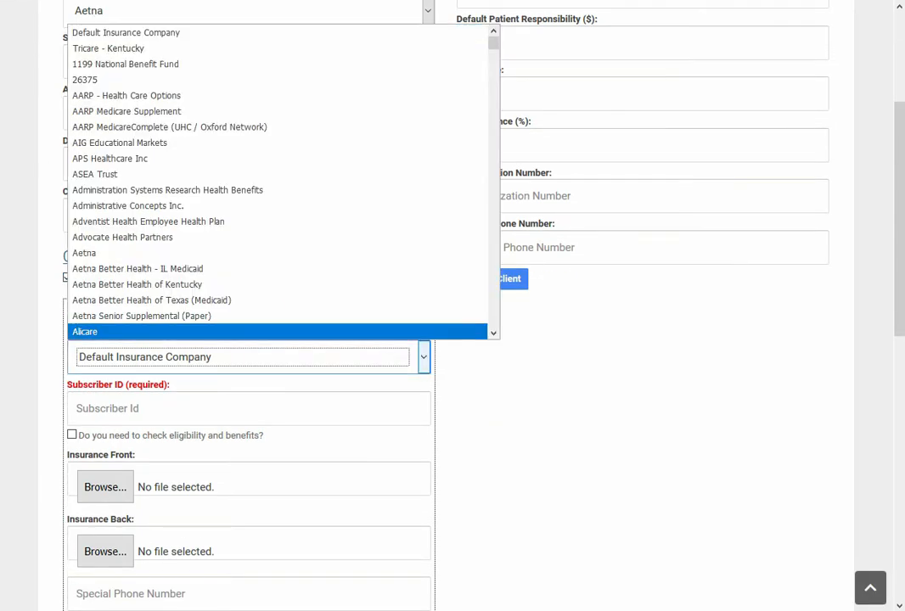
click(110, 253)
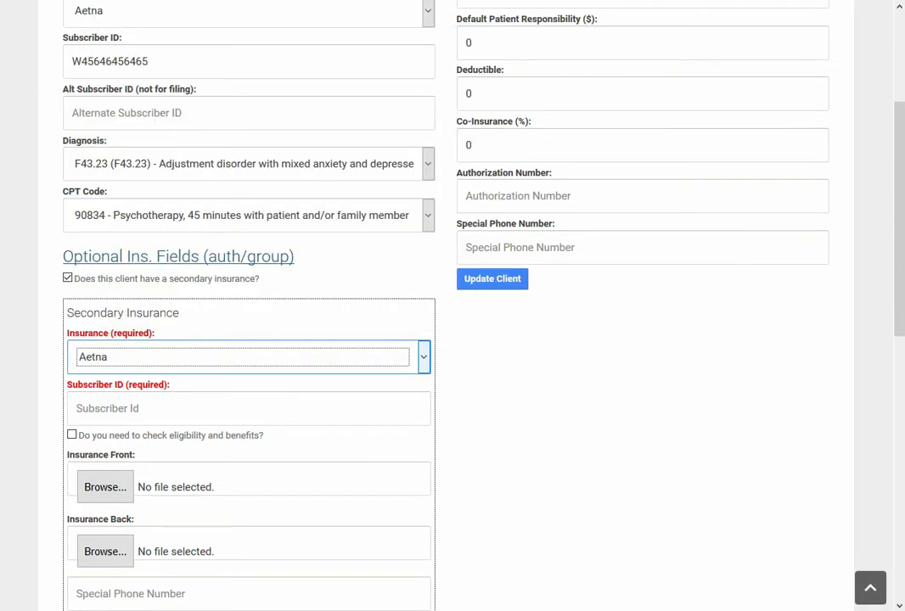
click(72, 435)
Review the remaining secondary insurance fields and disable secondary insurance for the client
scroll(453, 340, down, 3)
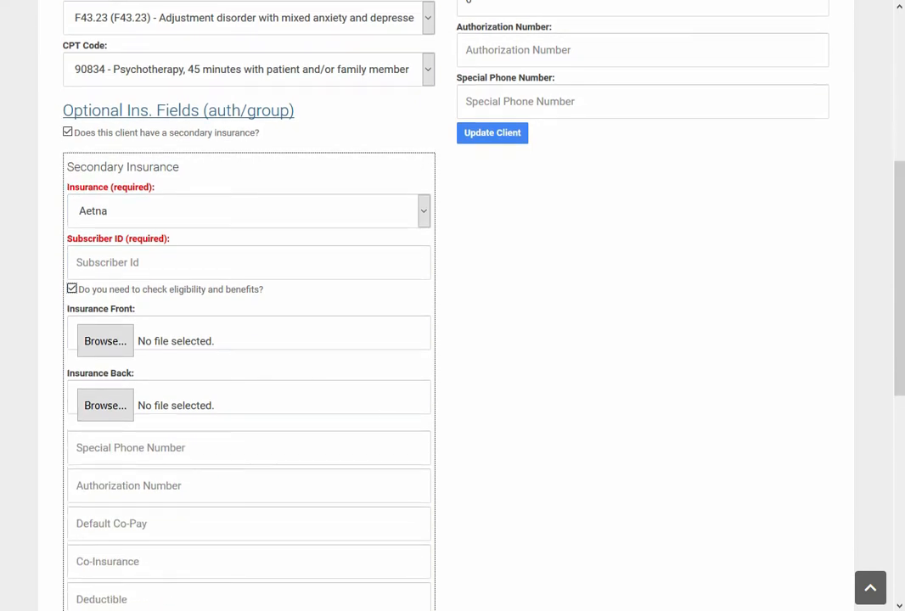
scroll(452, 340, down, 6)
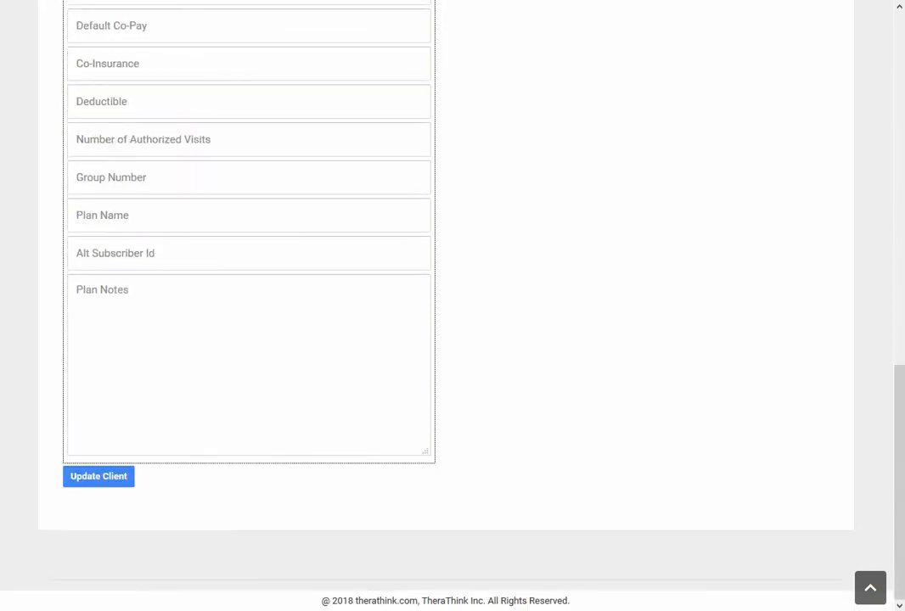
scroll(453, 339, up, 9)
scroll(453, 340, up, 2)
scroll(452, 339, down, 6)
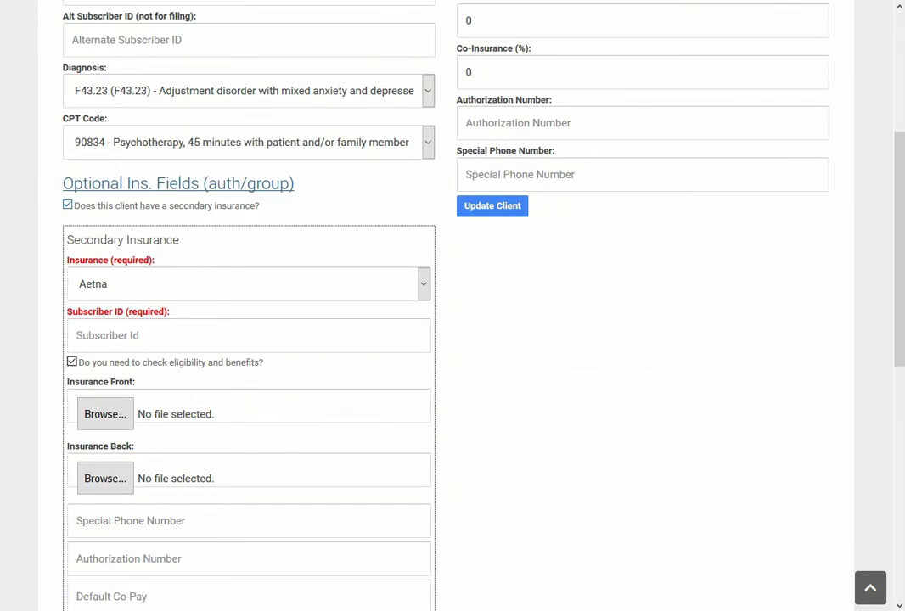
click(67, 204)
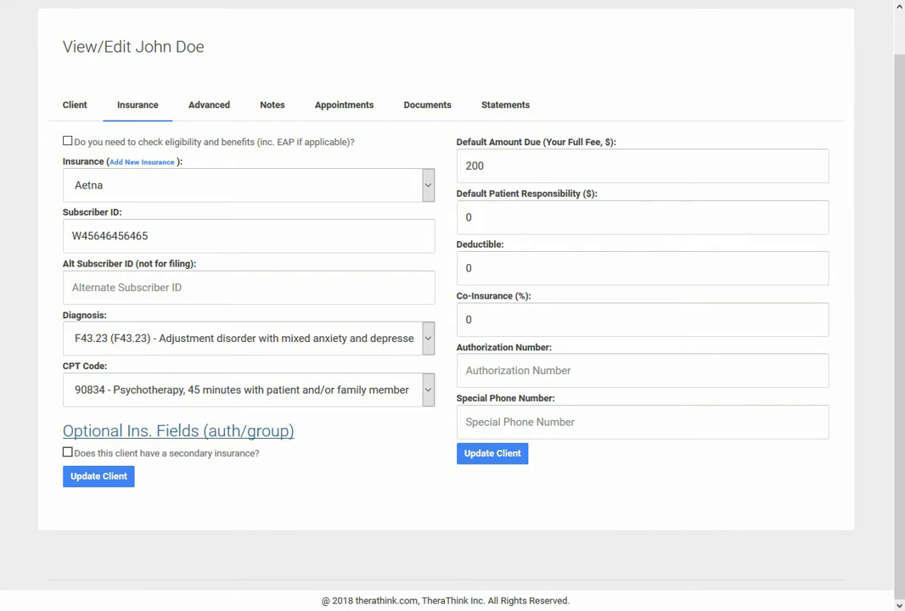
Review the client's advanced settings, private clinical notes section and appointment history
click(209, 105)
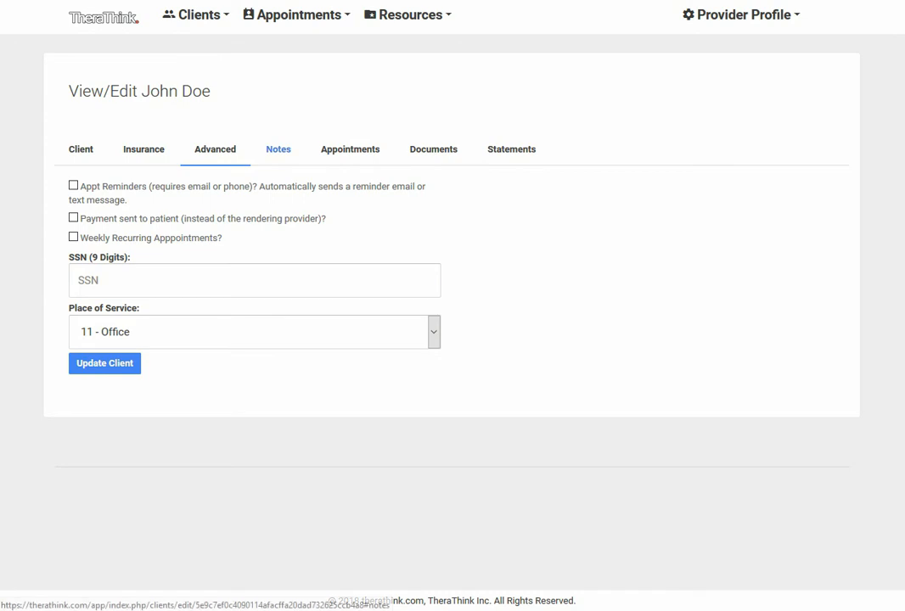
click(278, 149)
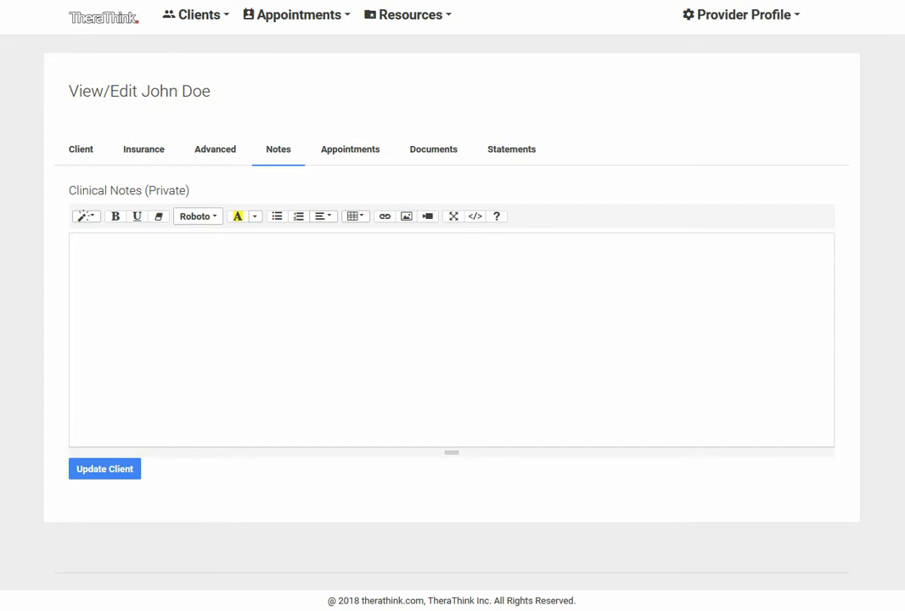
click(350, 149)
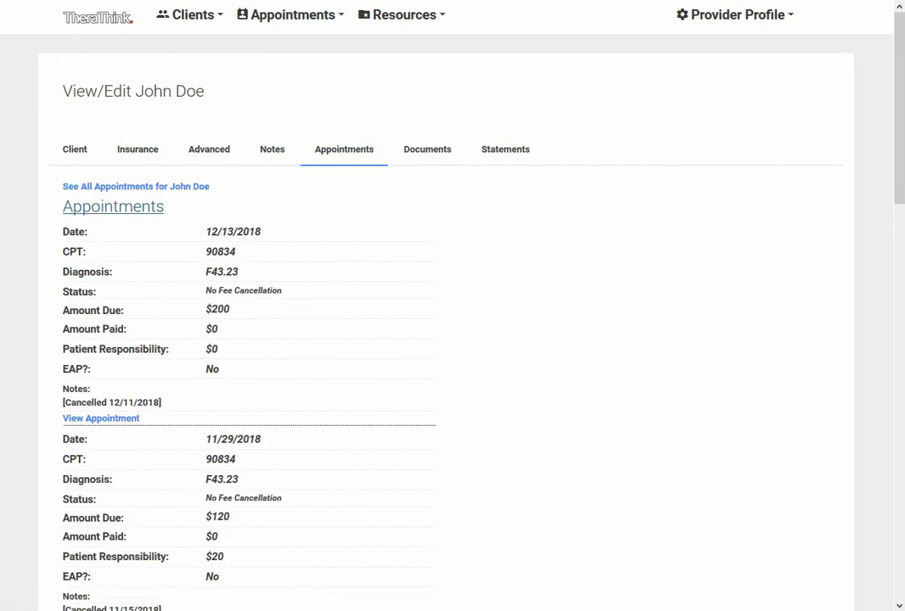
scroll(446, 339, down, 14)
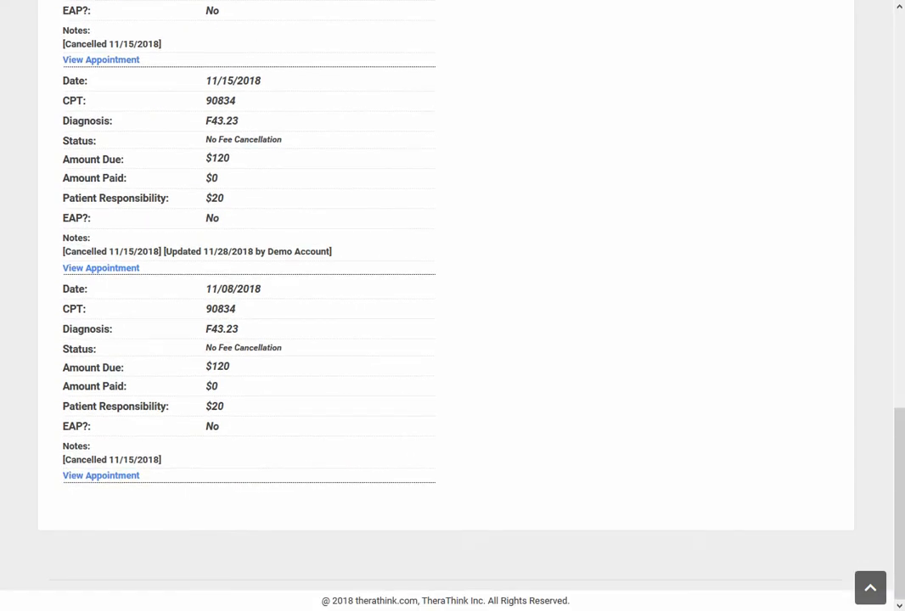
Review the client's document upload and statement options, and recheck the advanced settings and personal details
scroll(446, 339, up, 15)
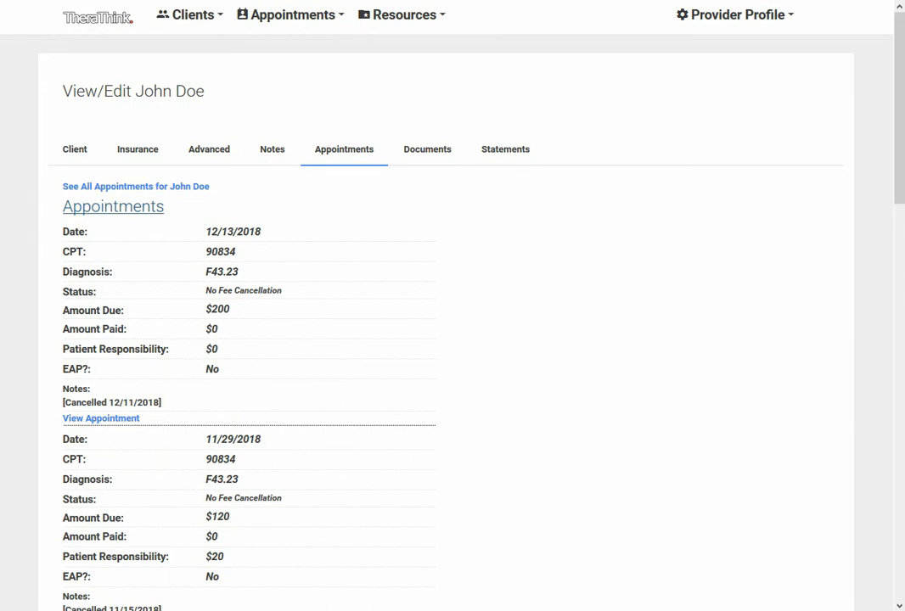
click(427, 148)
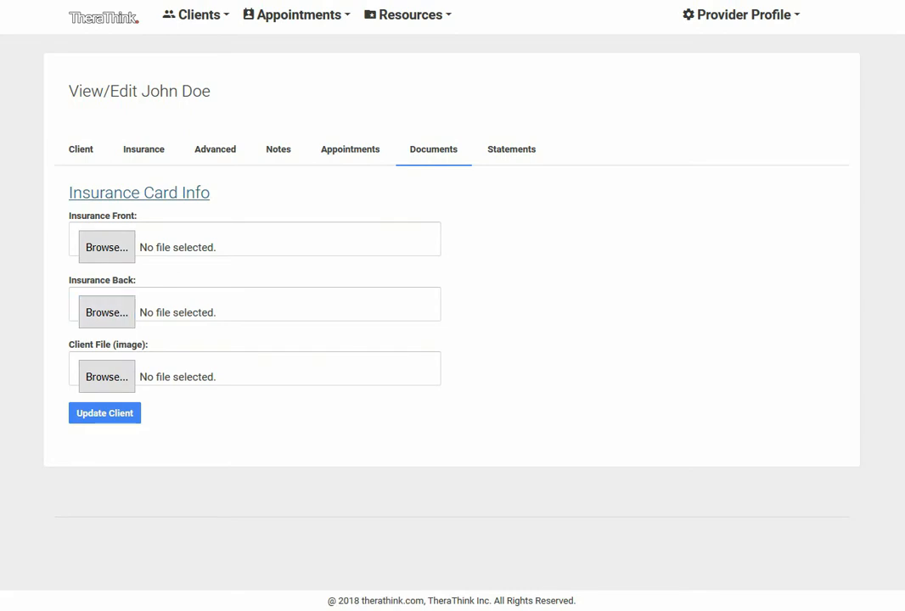
click(511, 150)
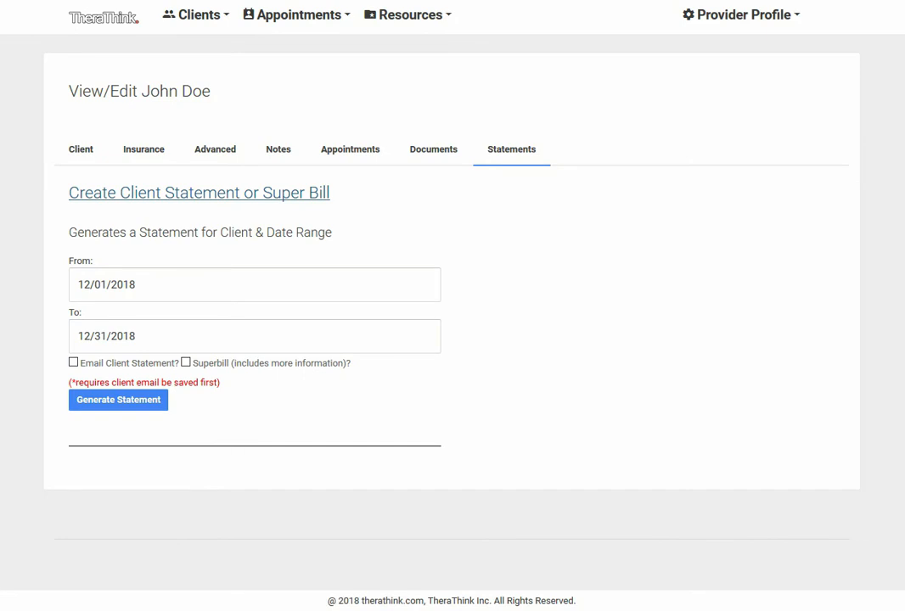
click(215, 149)
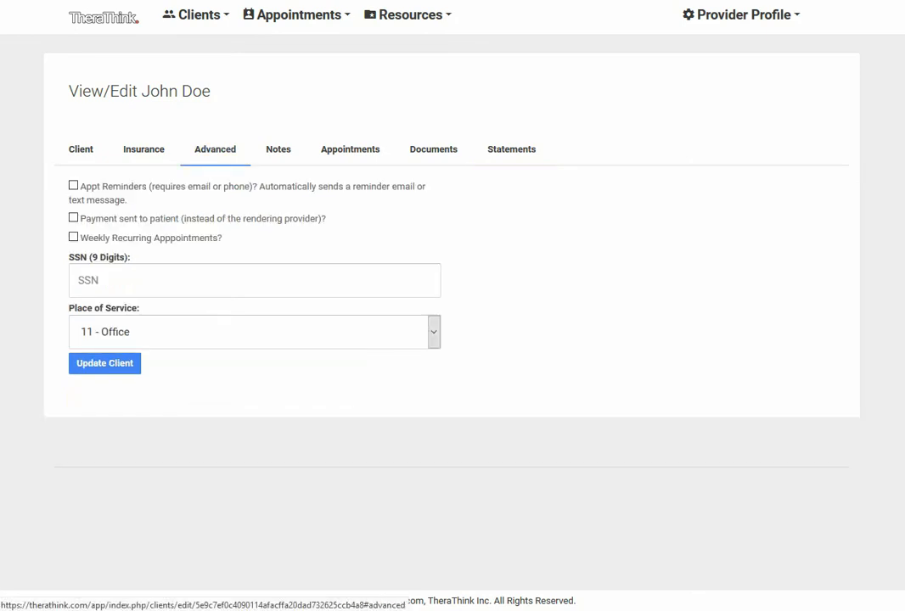
click(80, 150)
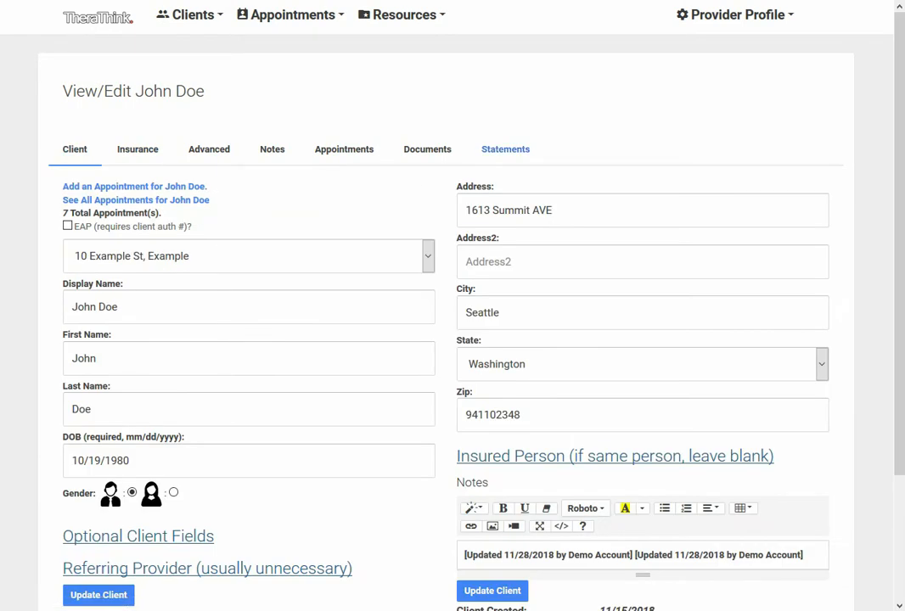
In the client's statement form, switch the email option on and off again and set the start date to 01/01/2018
click(505, 149)
click(73, 362)
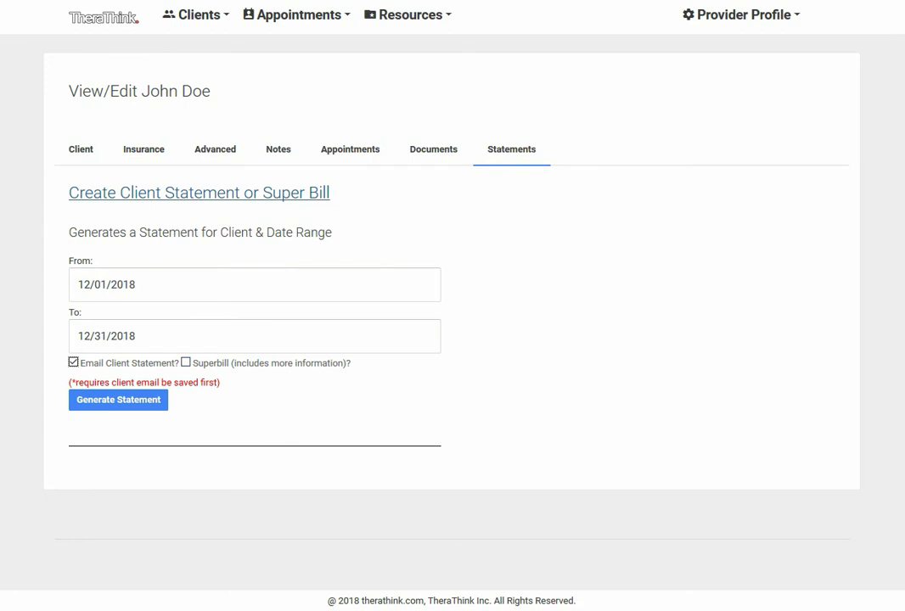
click(74, 363)
click(140, 285)
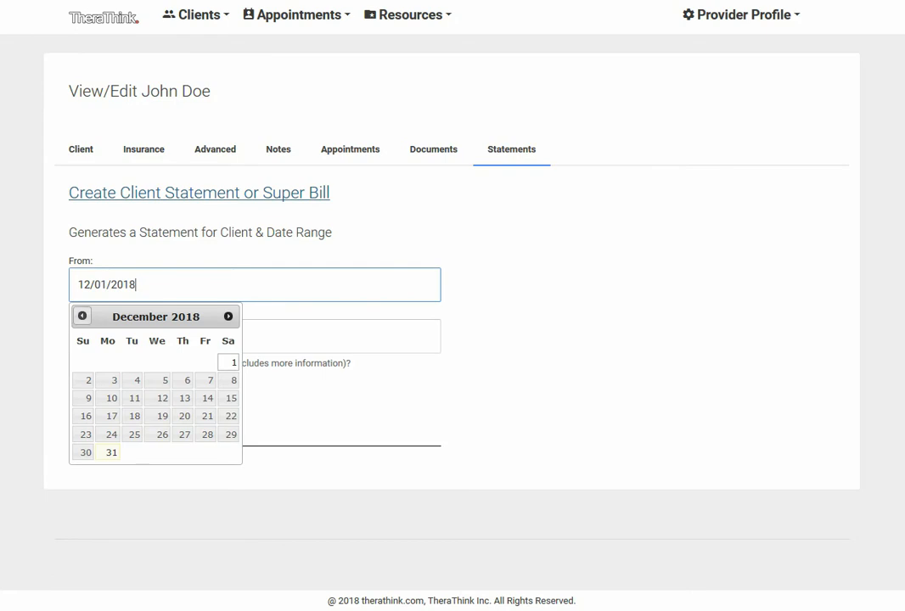
click(82, 316)
click(82, 316)
click(82, 316)
click(83, 316)
click(83, 315)
click(83, 315)
click(83, 316)
click(83, 316)
click(82, 315)
click(83, 315)
click(82, 316)
click(108, 362)
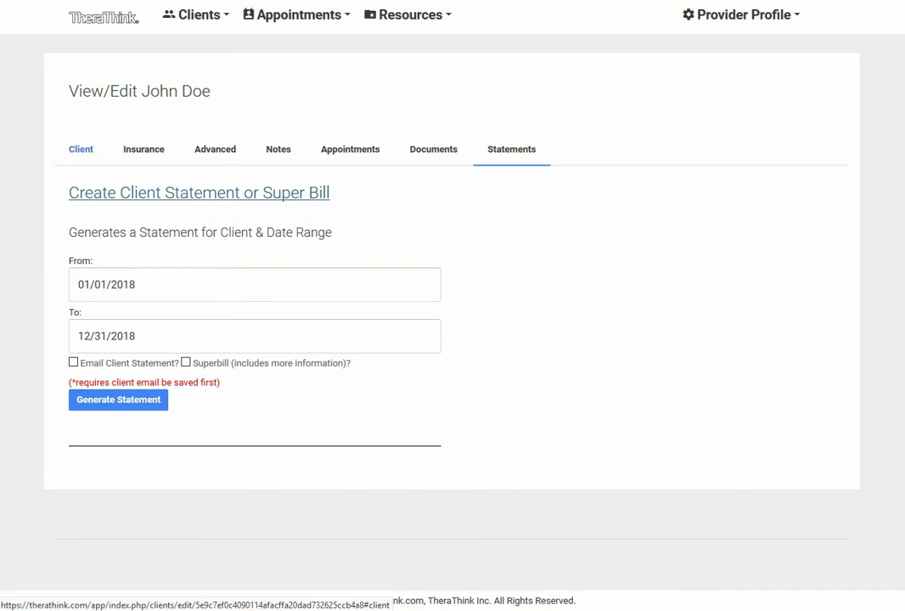
View the list of all the client's appointments and examine the details of the 11/22/2018 appointment
click(81, 148)
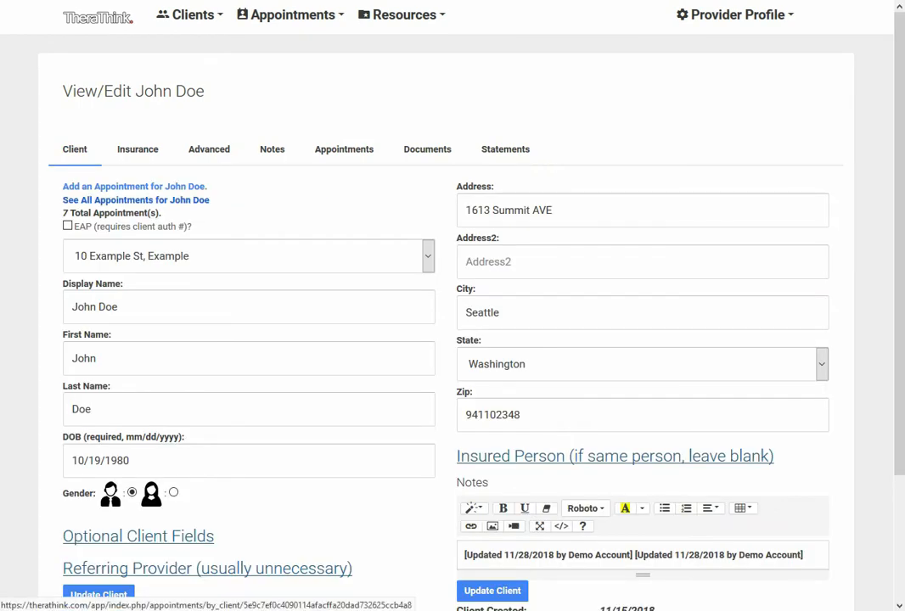
click(136, 200)
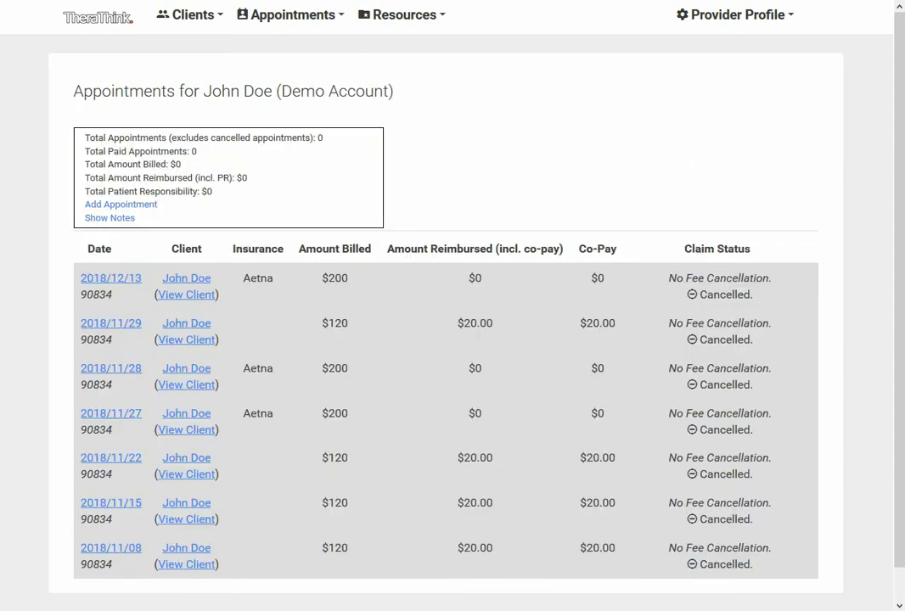
scroll(453, 322, down, 1)
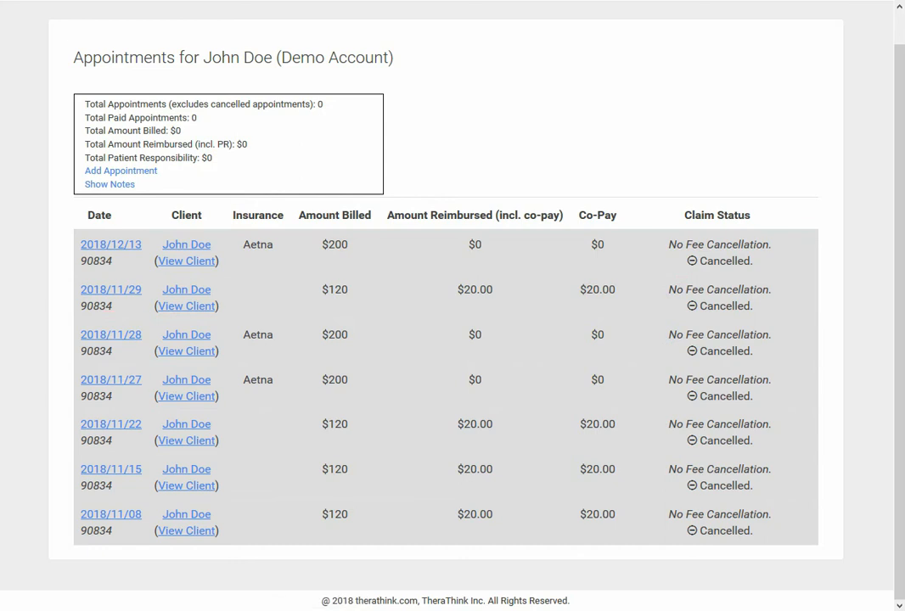
click(112, 425)
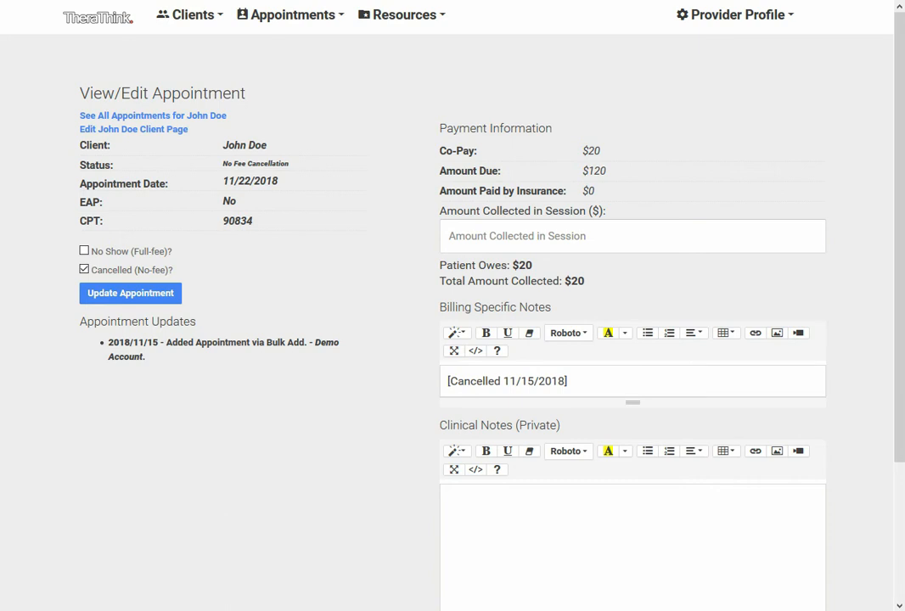
scroll(453, 323, down, 3)
scroll(452, 322, up, 3)
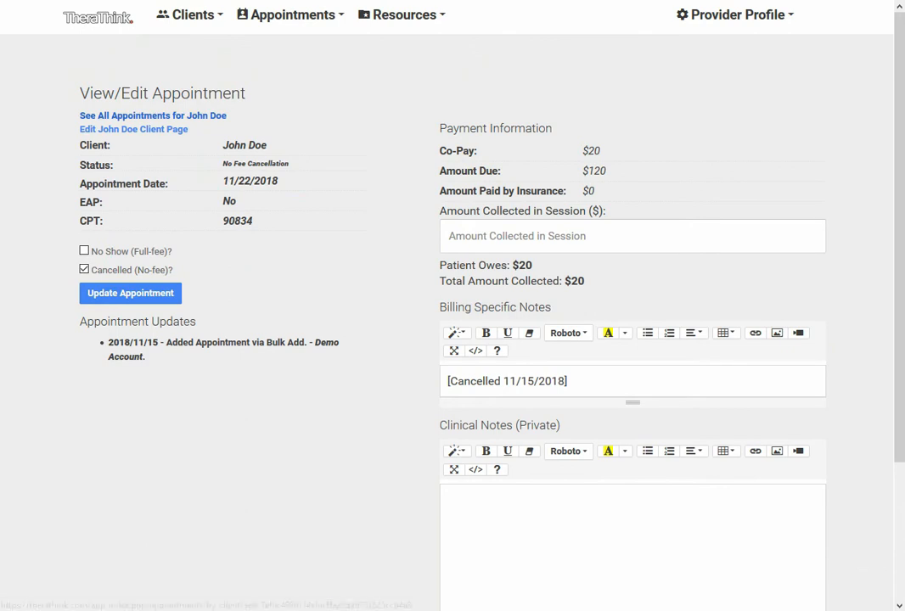
Return to the client's page, start adding an appointment for the client and check the client and date fields
click(133, 129)
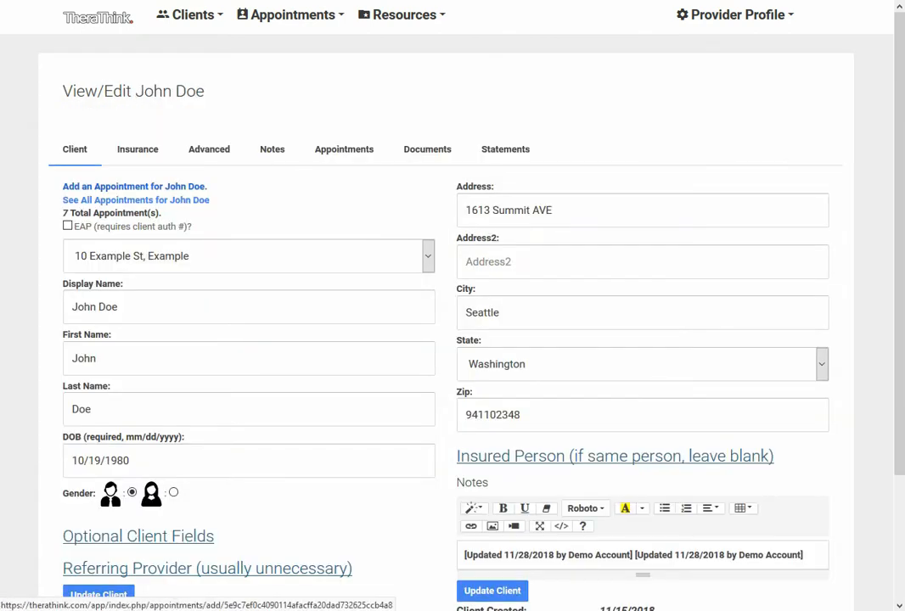
click(134, 185)
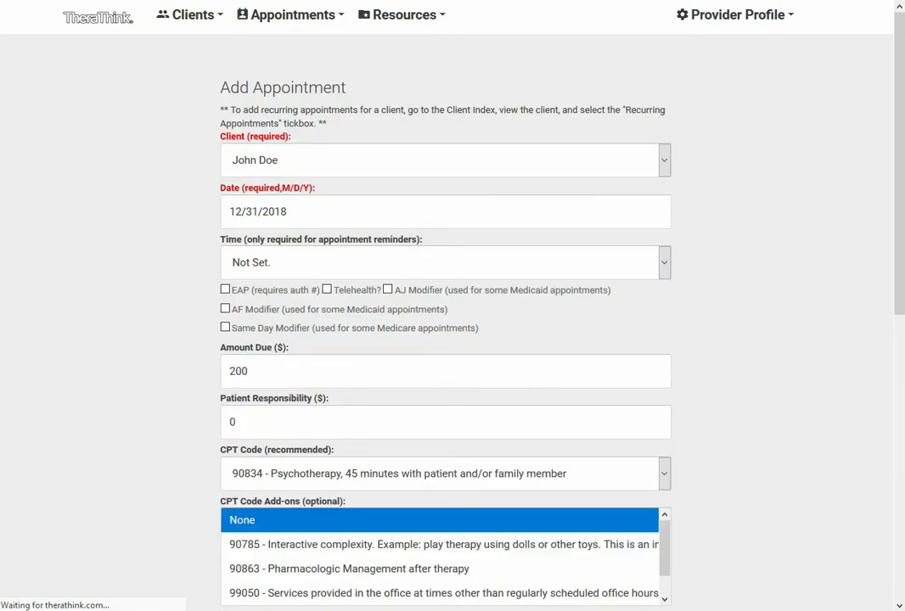
click(290, 14)
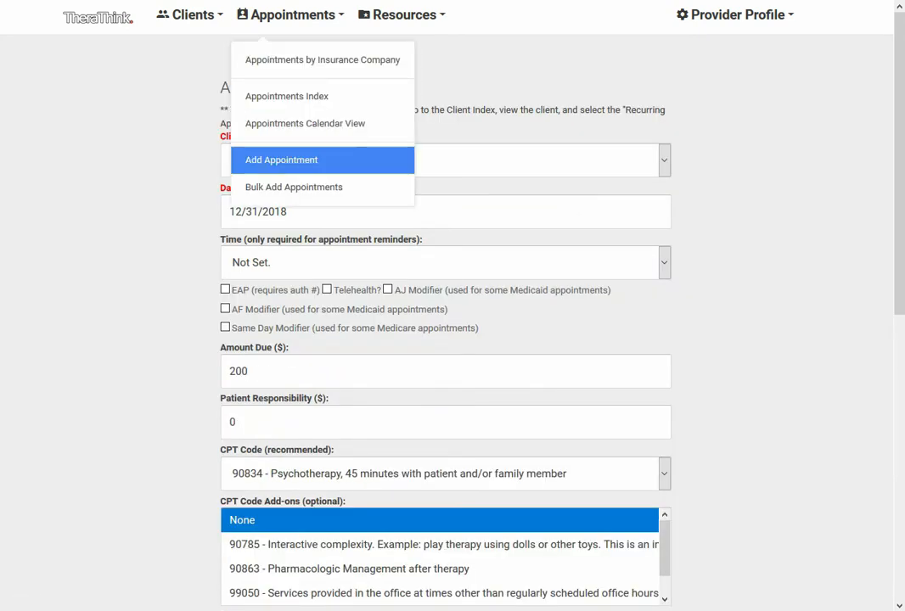
click(281, 159)
click(281, 160)
click(276, 202)
click(281, 212)
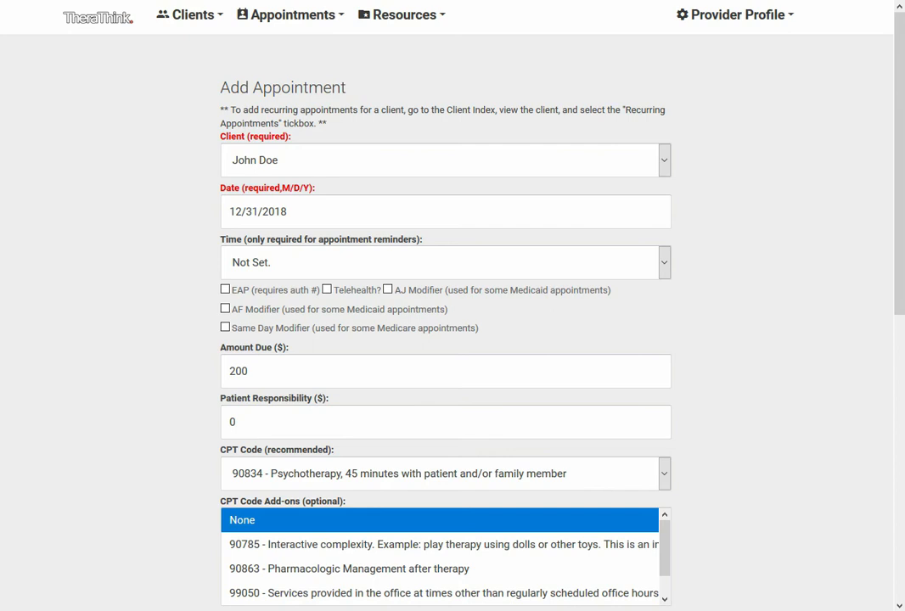
Set the new appointment's second diagnosis to F06.34, Mood disorder due to known physiological condition with mixed features
scroll(452, 306, down, 3)
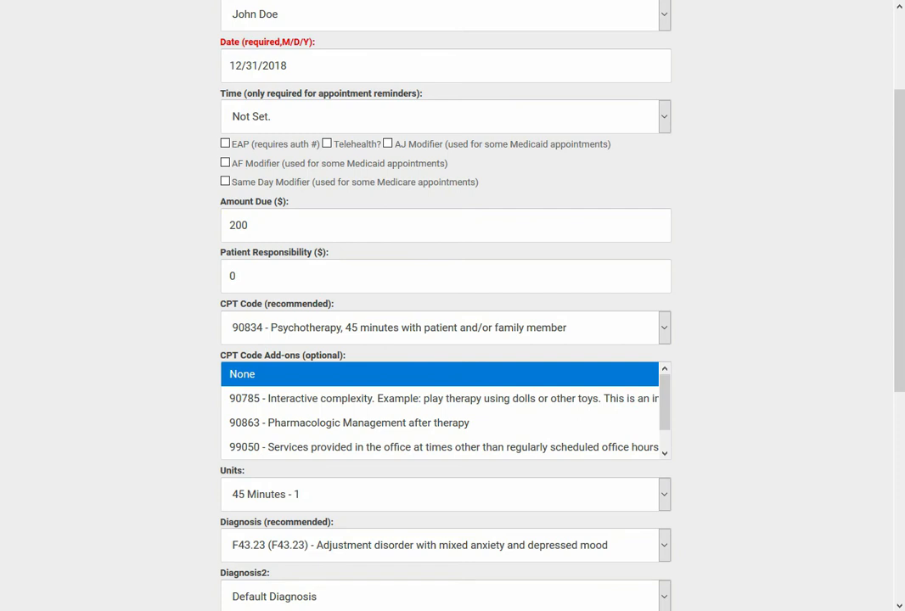
scroll(452, 306, up, 3)
scroll(452, 305, down, 10)
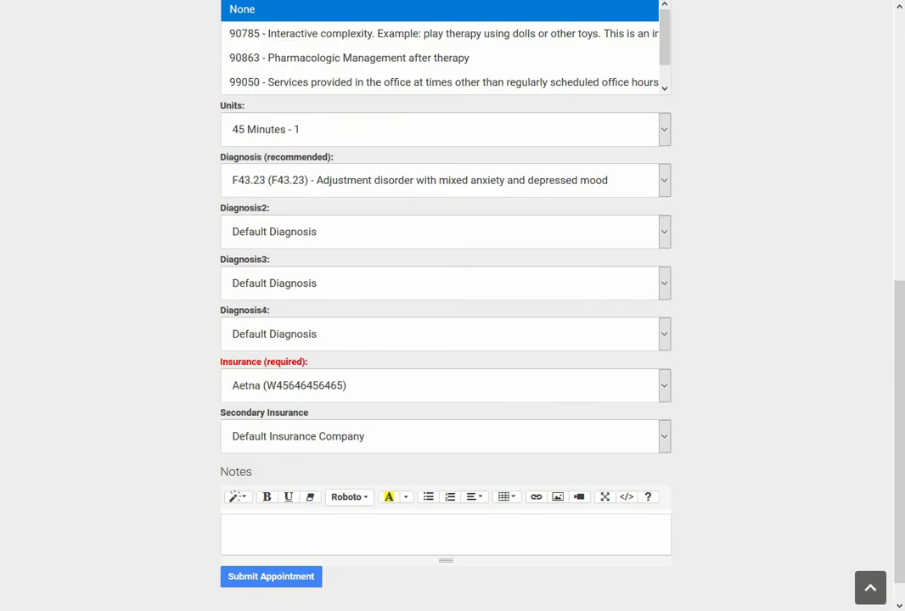
click(445, 232)
scroll(445, 454, down, 5)
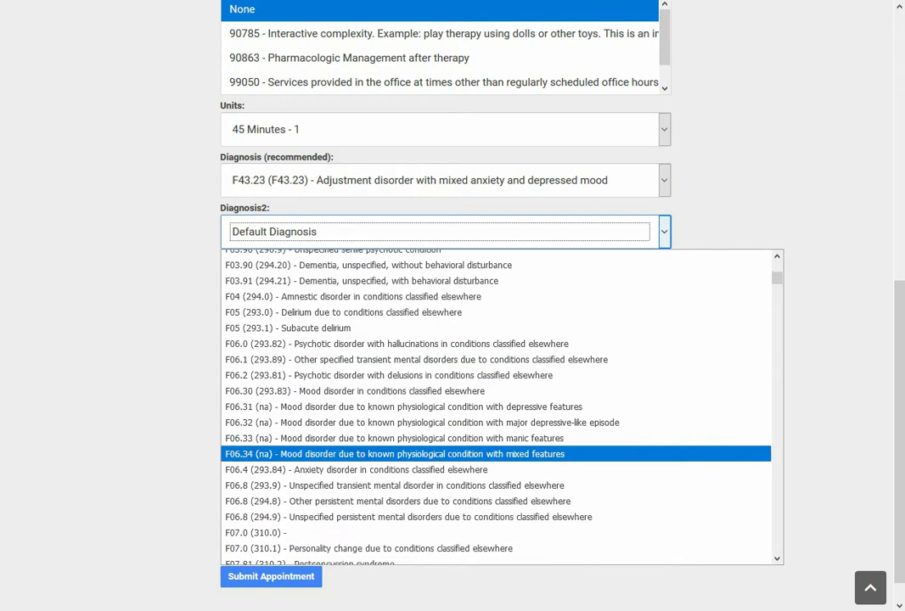
click(446, 454)
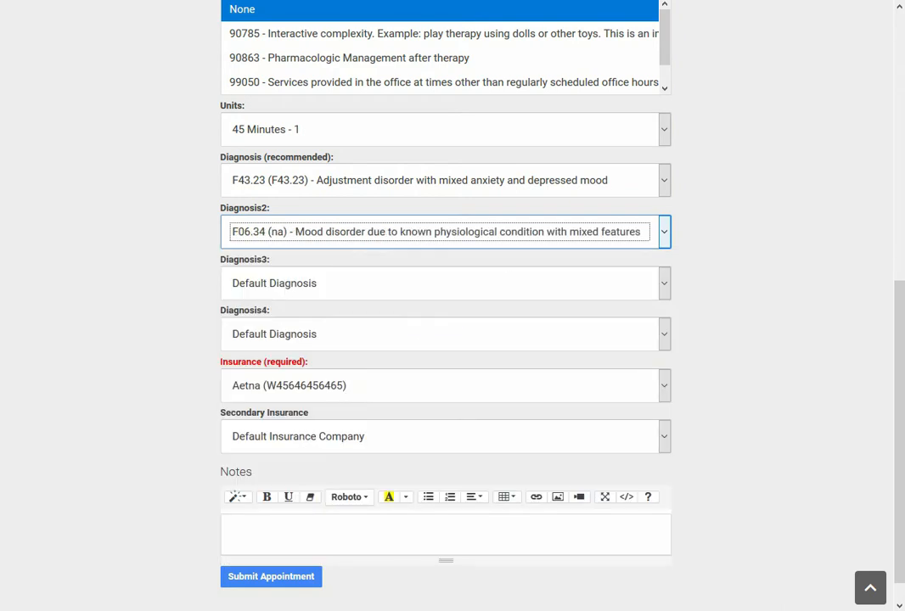
Check the secondary insurance choices for the new appointment and mark the appointment as EAP
click(350, 436)
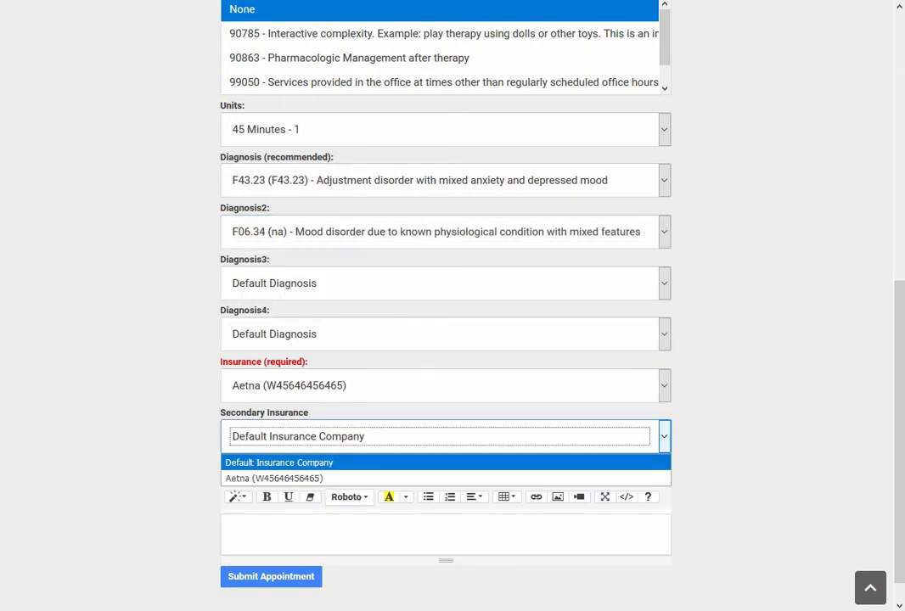
click(357, 534)
scroll(453, 305, up, 10)
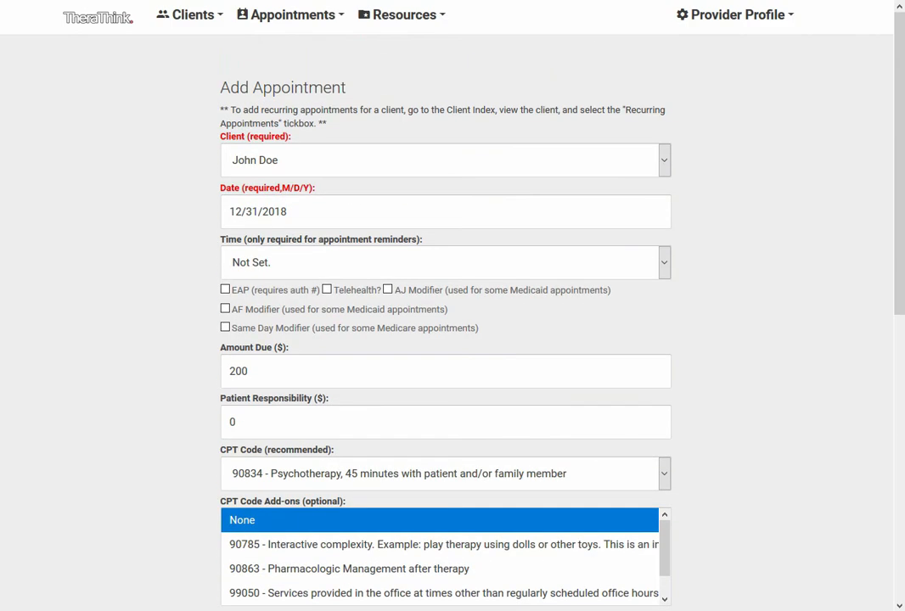
click(225, 289)
Enter the appointment note 'Ask your questions here!' and submit the appointment
scroll(446, 339, down, 6)
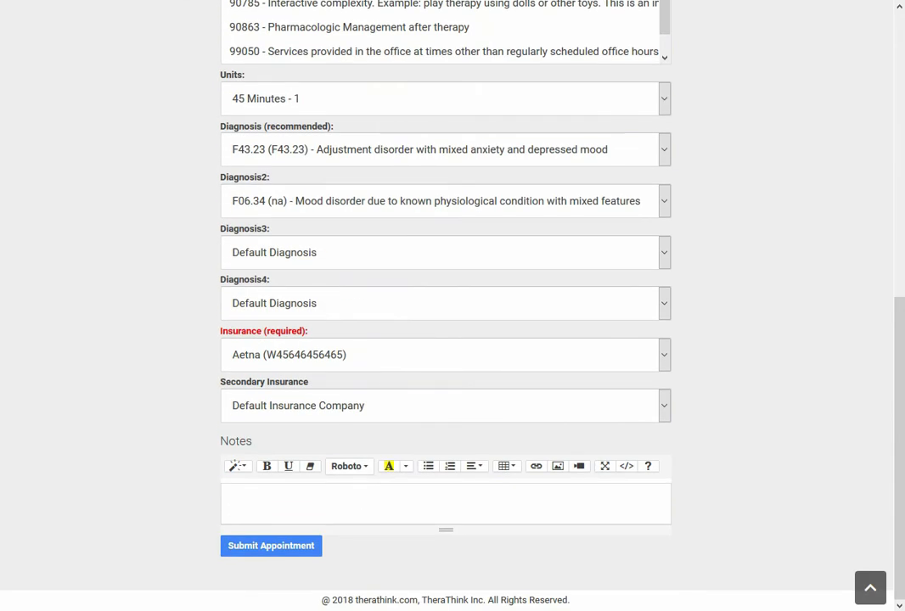
text(Asd)
key(BackSpace)
text(k your questions)
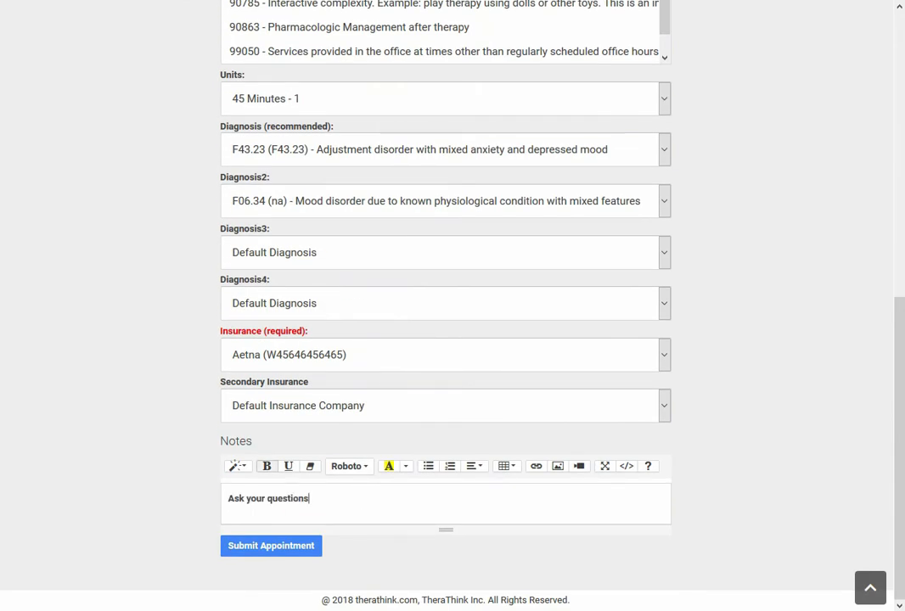
text( here!)
scroll(445, 339, up, 5)
scroll(446, 340, up, 1)
scroll(445, 340, down, 5)
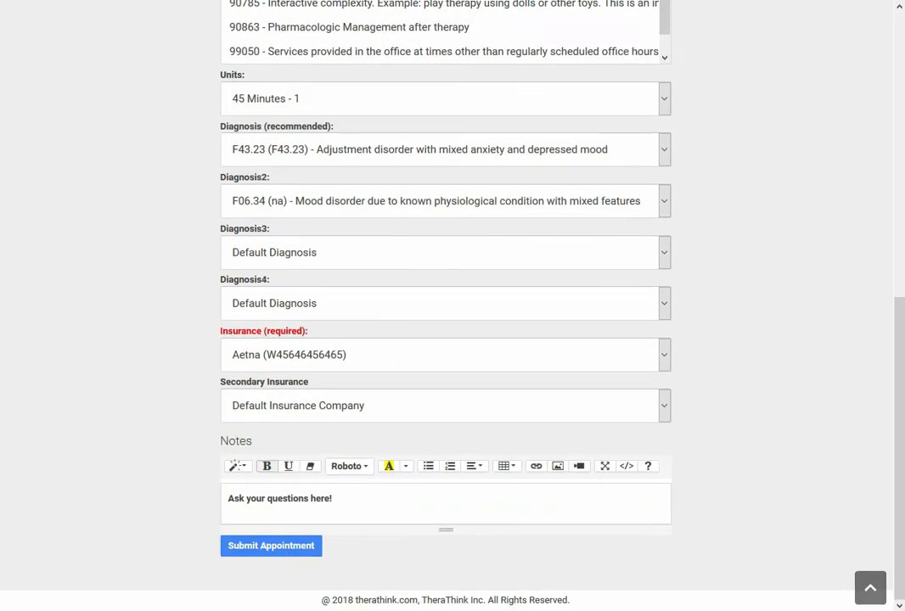
click(271, 546)
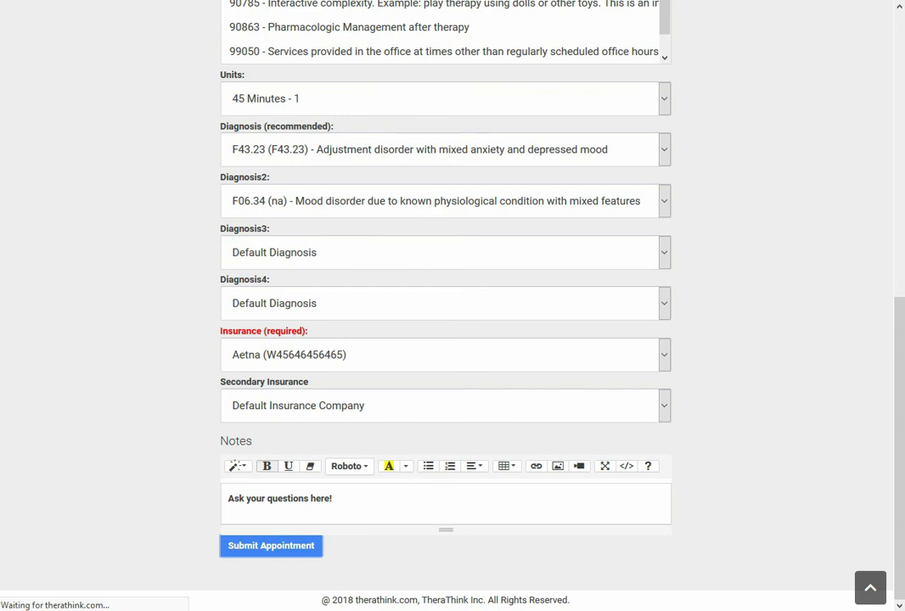
In the added appointment's payment information, set the patient responsibility to 20 and the amount collected to 20
scroll(452, 340, down, 3)
scroll(453, 339, down, 1)
scroll(452, 340, up, 3)
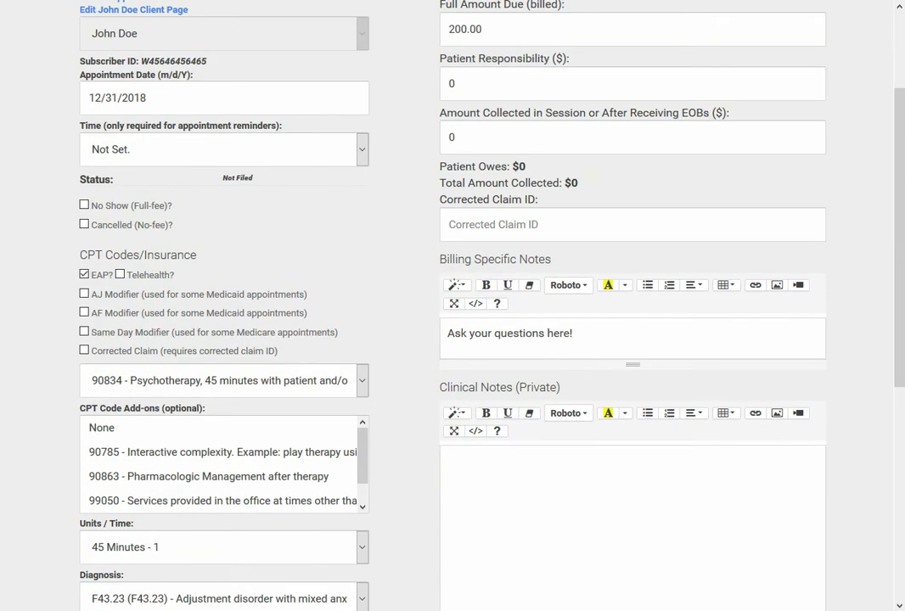
scroll(453, 339, up, 2)
double_click(455, 230)
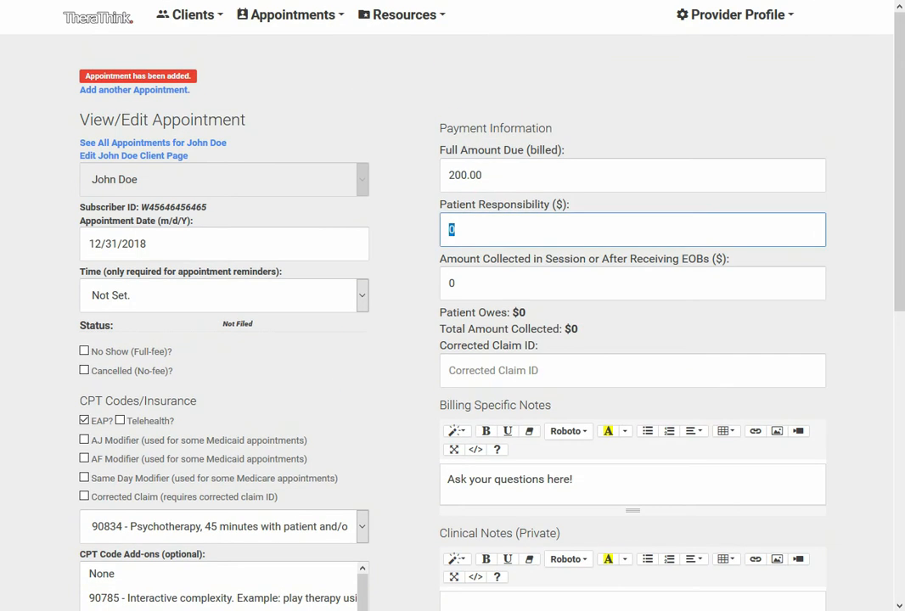
text(20)
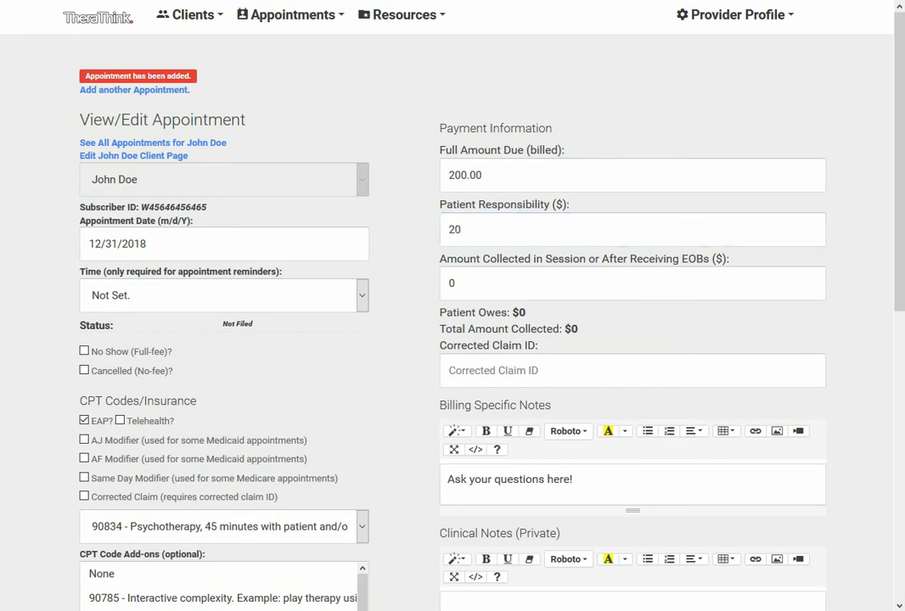
key(Tab)
text(20)
Mark the appointment as a corrected claim with the Same Day Modifier and review its remaining fields
scroll(452, 339, down, 4)
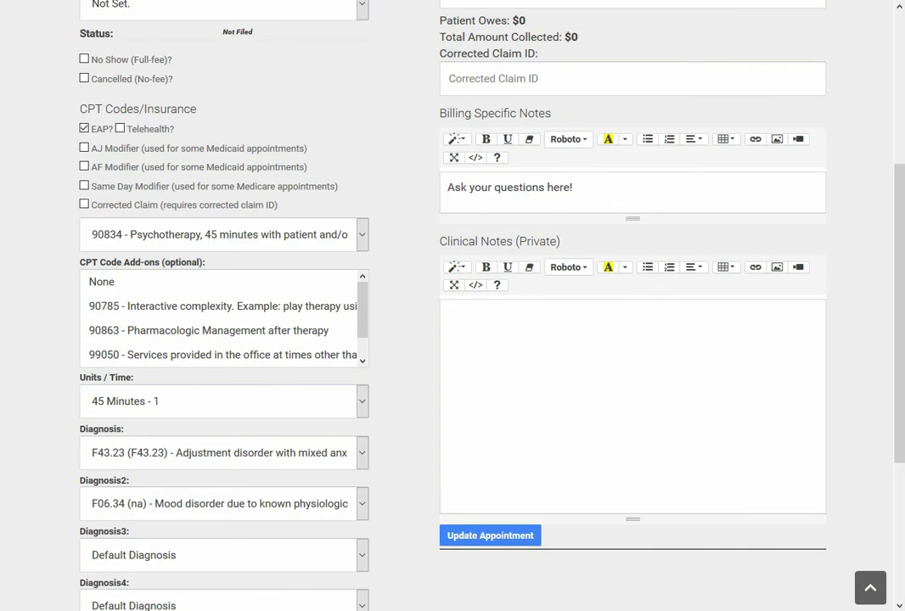
click(84, 204)
click(84, 185)
scroll(224, 319, down, 1)
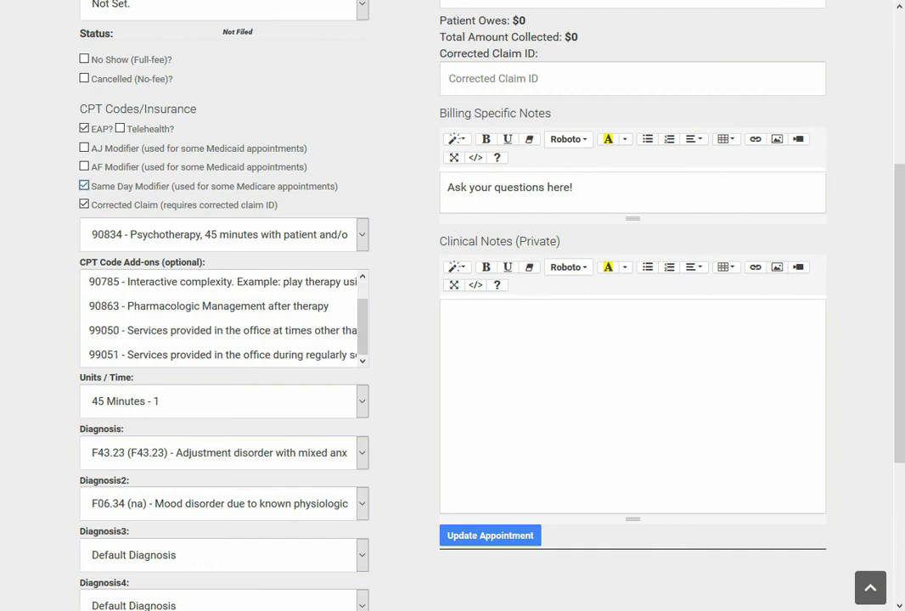
scroll(452, 305, down, 3)
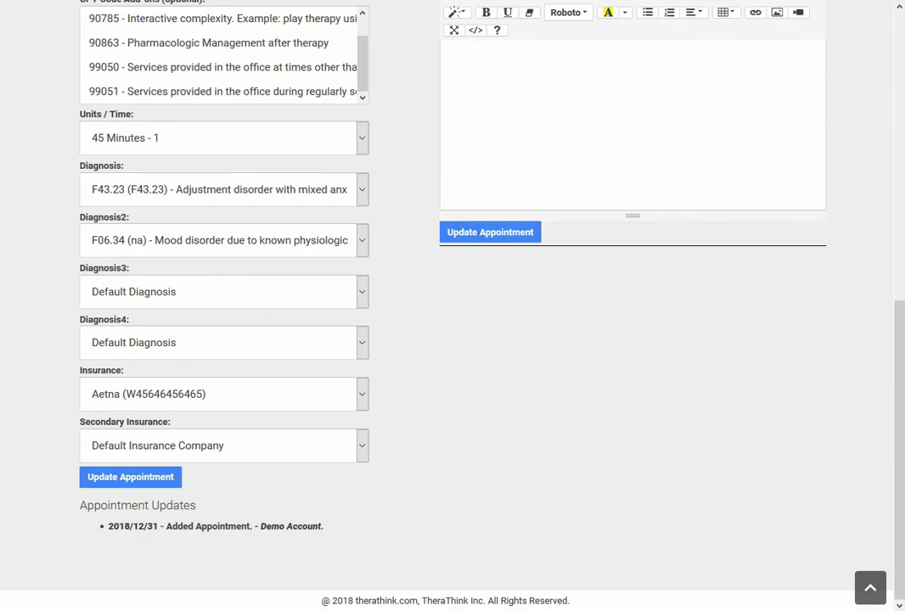
scroll(453, 306, up, 6)
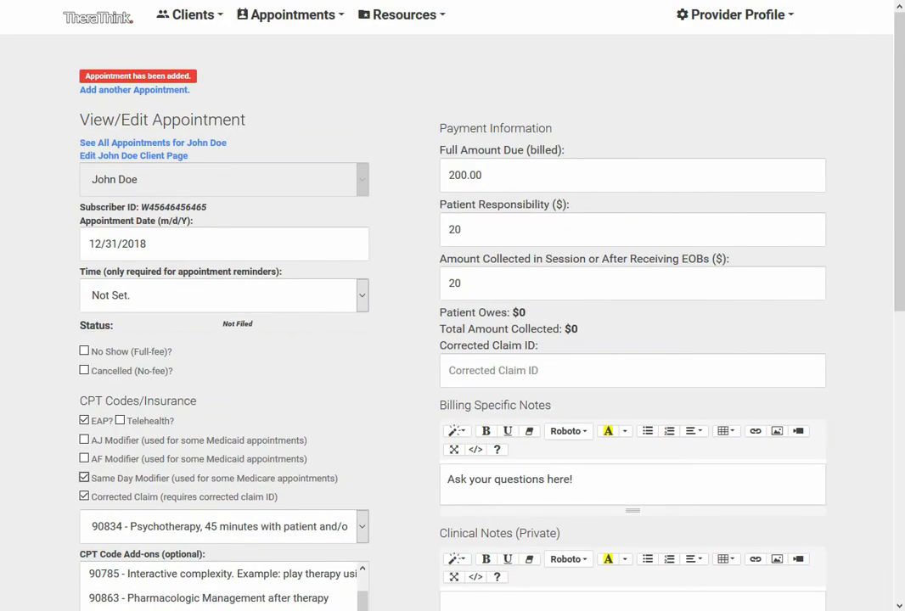
scroll(452, 306, down, 2)
scroll(452, 306, down, 3)
scroll(453, 306, up, 5)
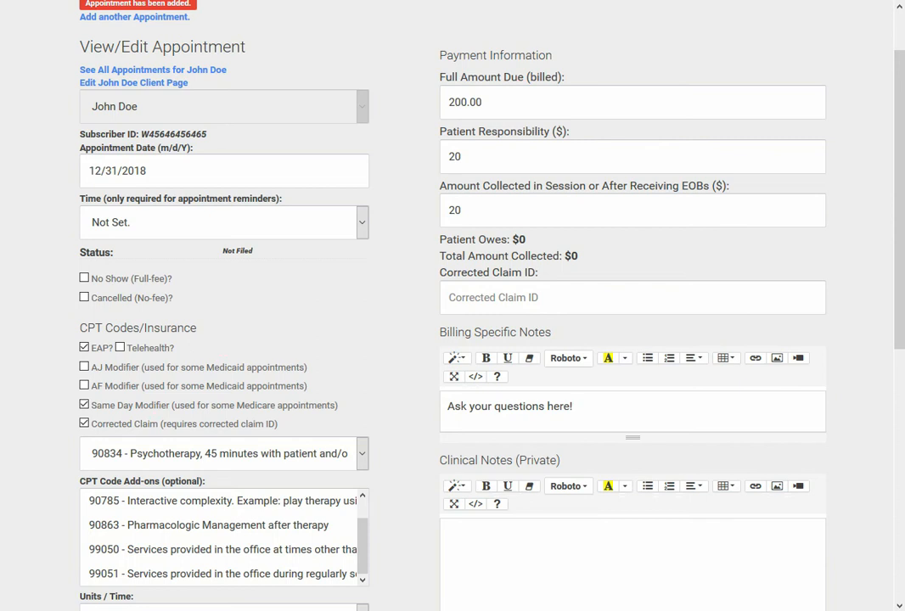
Save the appointment's changes, and update it again with the added billing note 'Ask for XYZ update here!'
scroll(453, 305, down, 5)
click(490, 317)
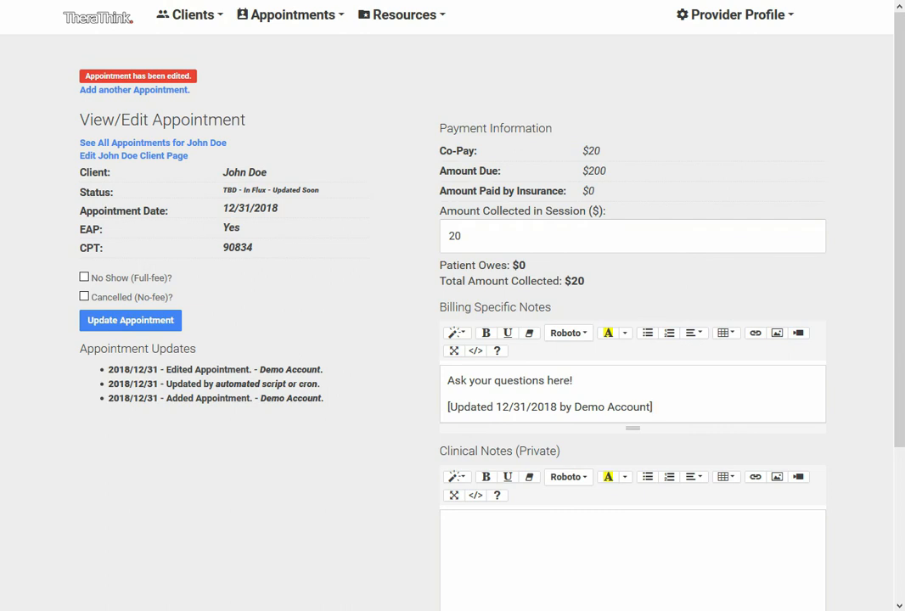
key(Return)
key(Return)
text(Ask for )
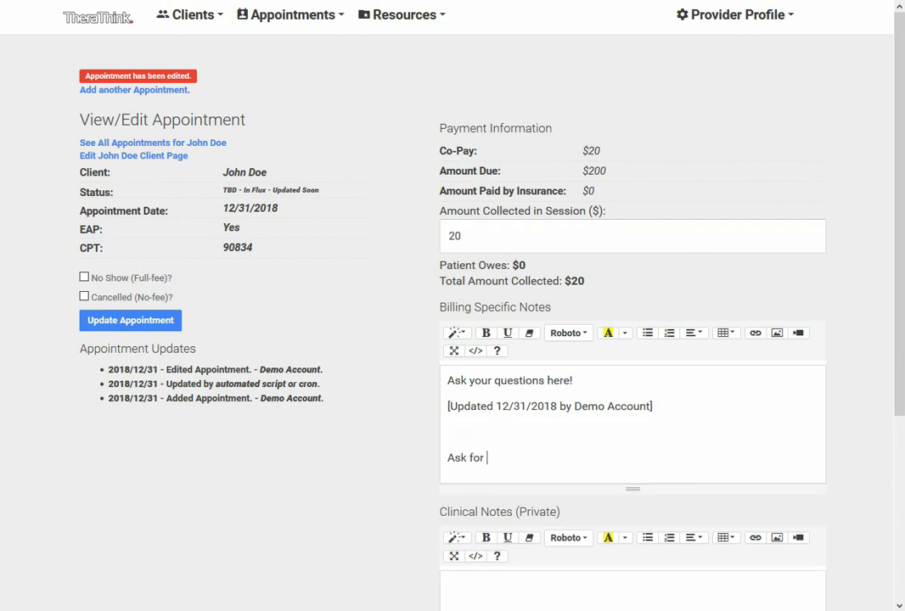
text(XYZ update here!)
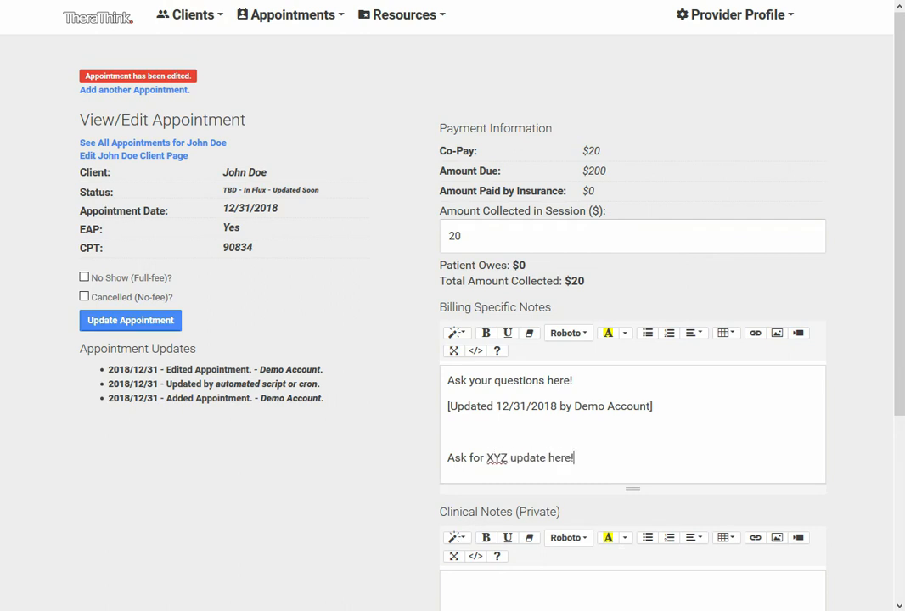
scroll(453, 306, down, 5)
click(490, 543)
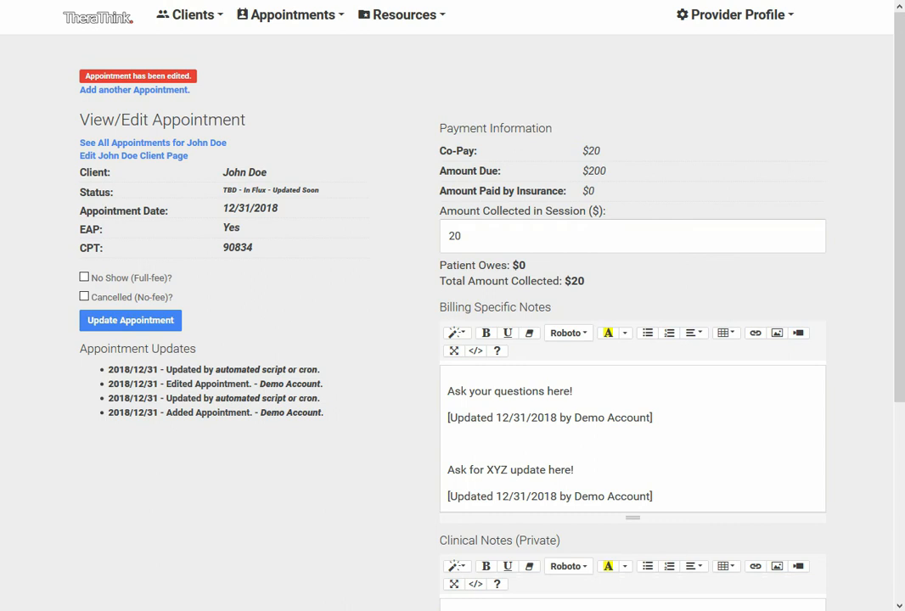
View the list of all appointments for this client
click(153, 143)
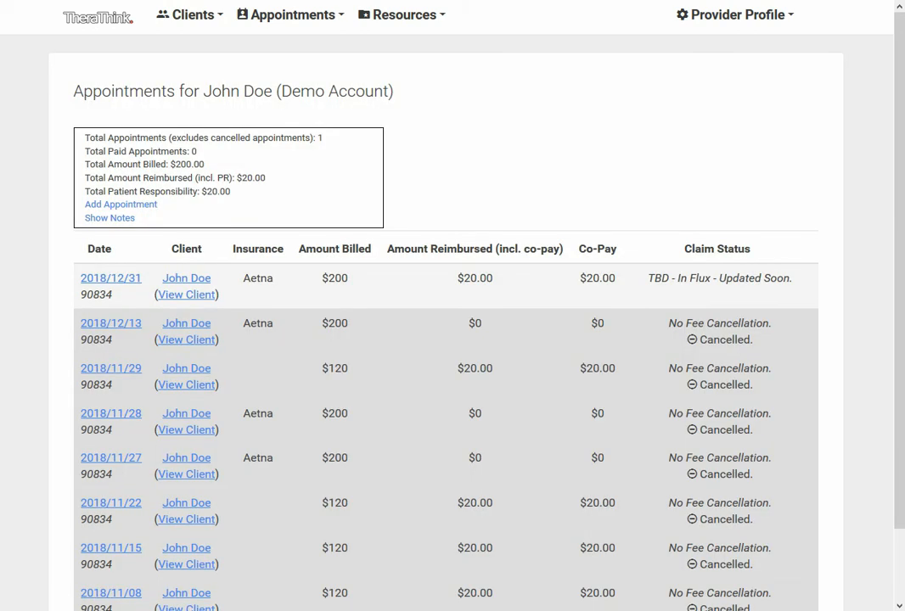
scroll(452, 339, down, 2)
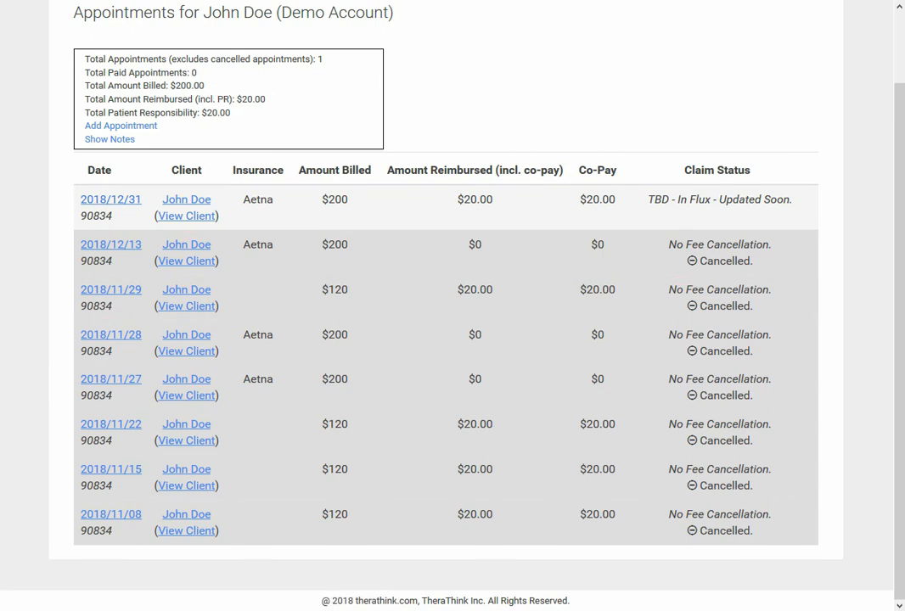
scroll(453, 339, up, 2)
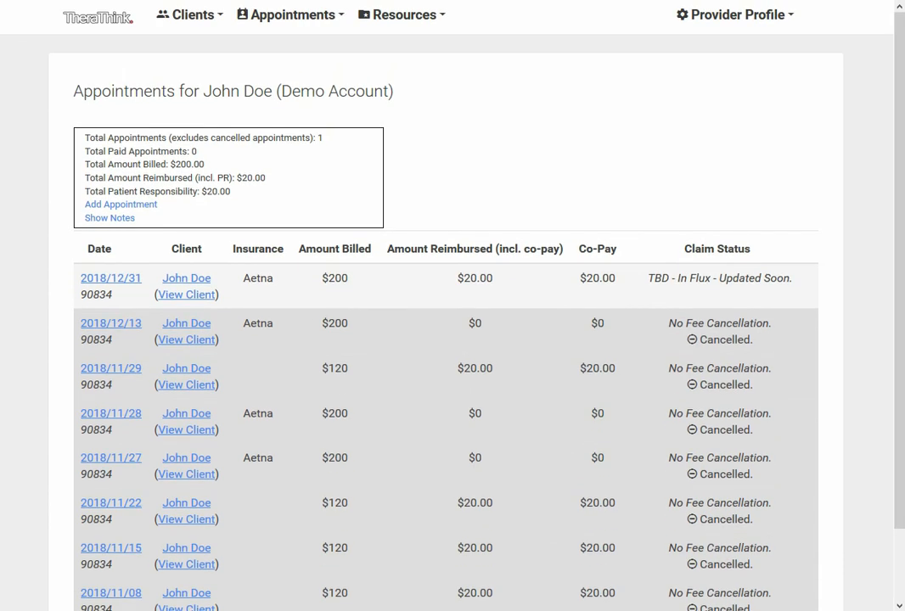
View the appointments in the calendar and open the December 31 appointment from it
click(292, 15)
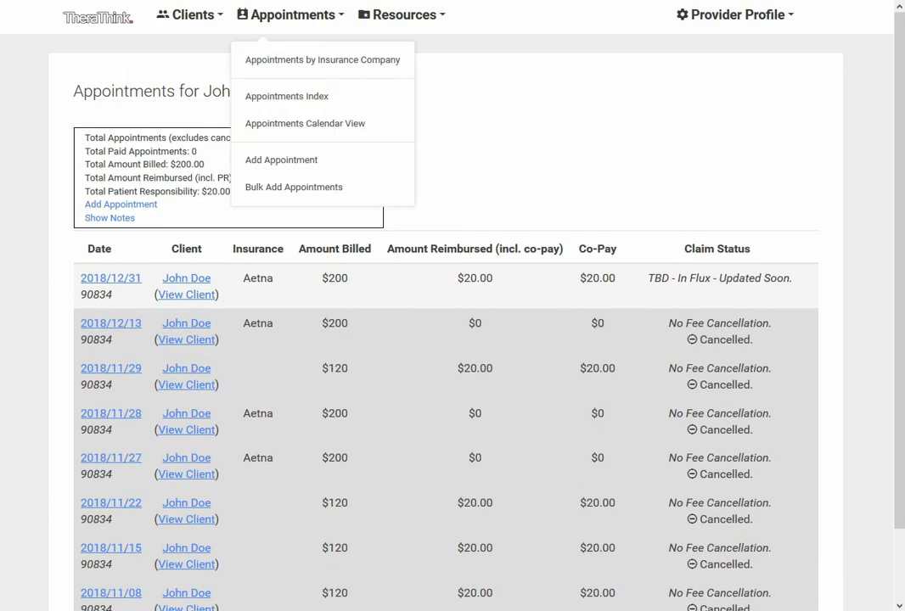
click(304, 123)
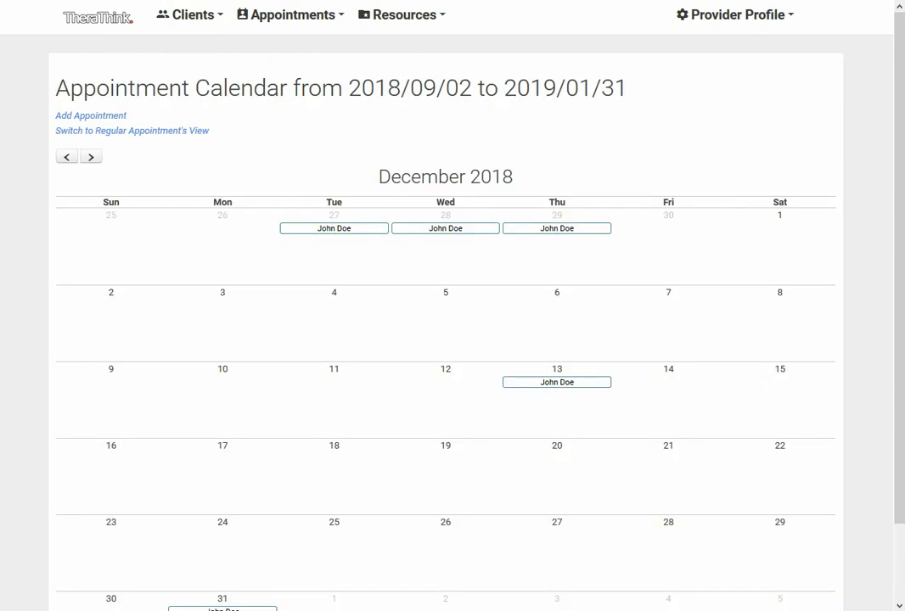
scroll(446, 305, down, 1)
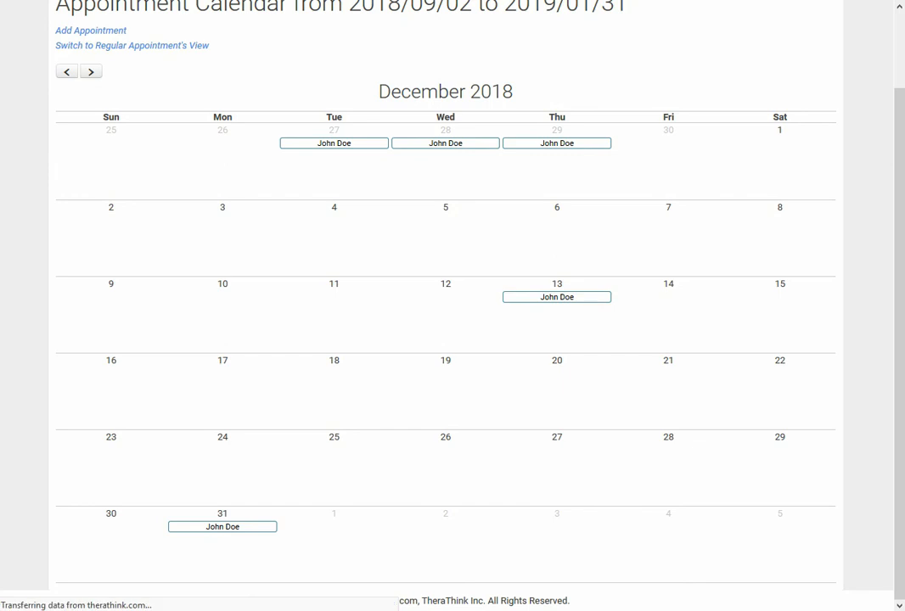
click(223, 526)
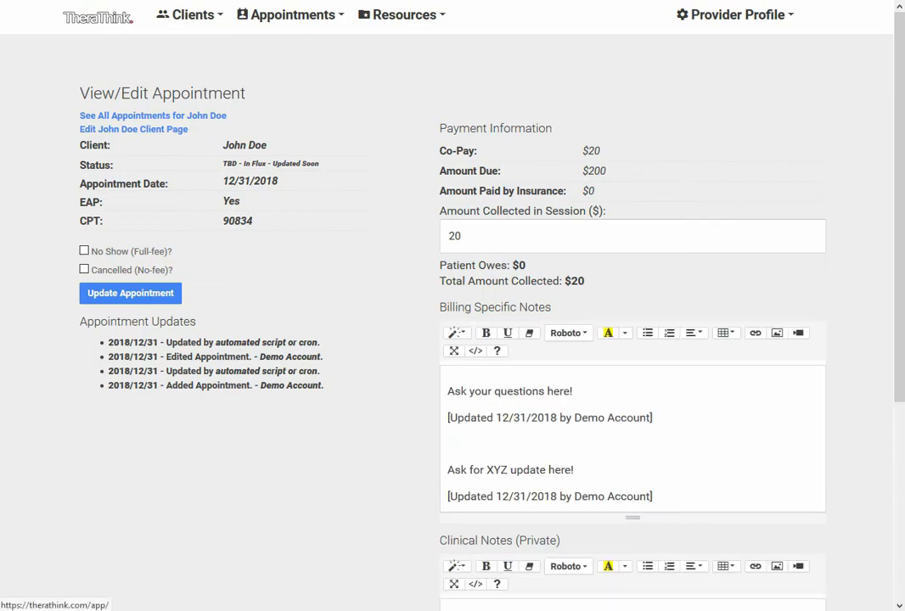
Return to the home page, open the appointment calendar from there and view January 2019
click(98, 17)
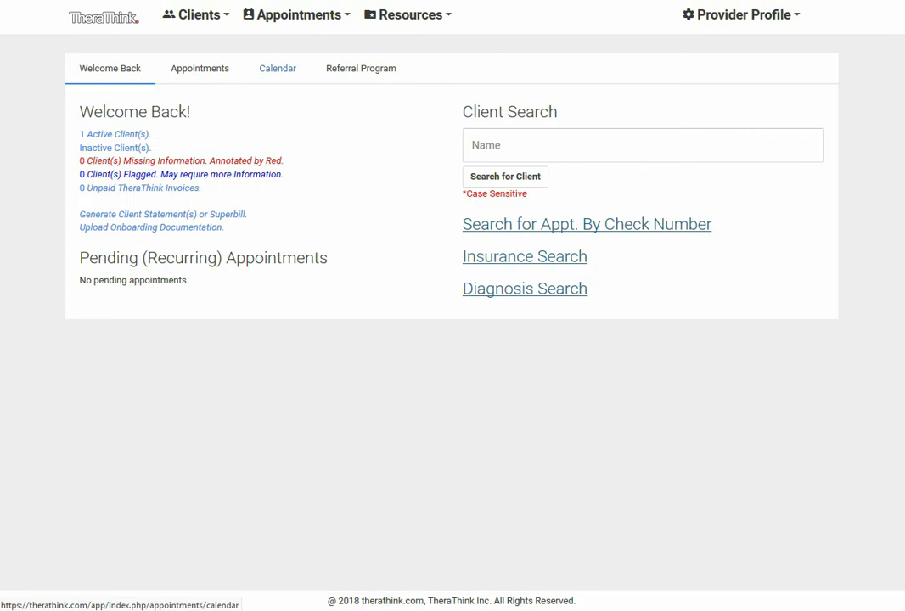
click(278, 67)
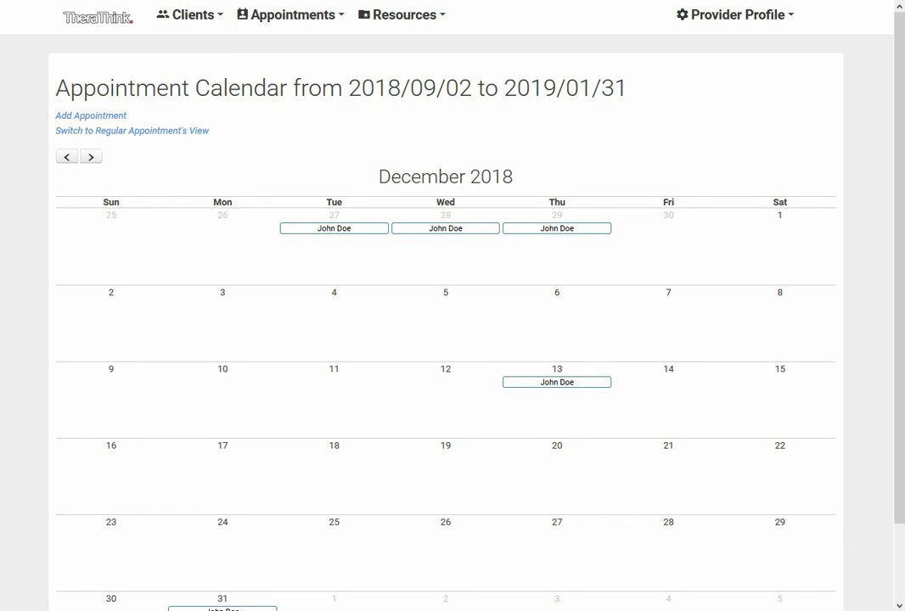
click(91, 157)
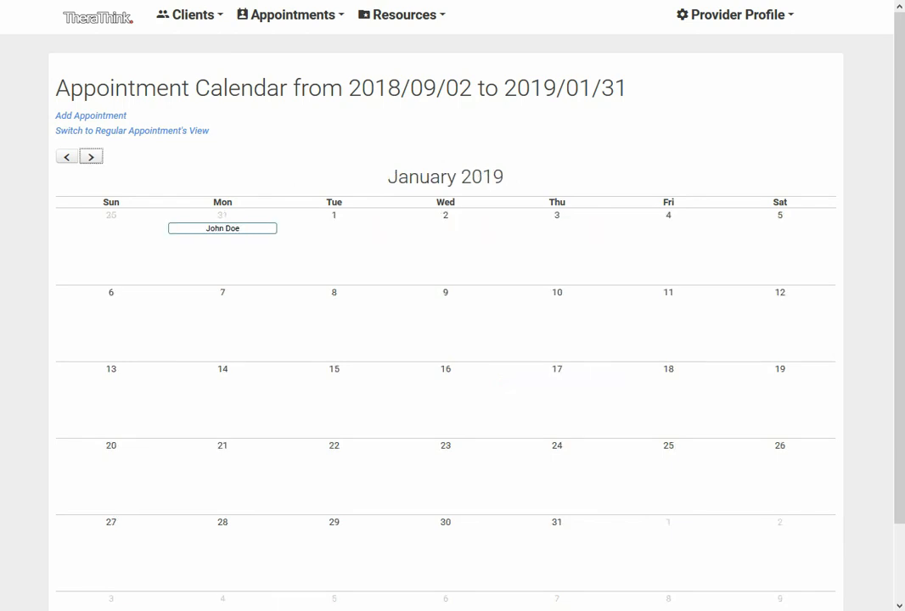
scroll(445, 339, down, 2)
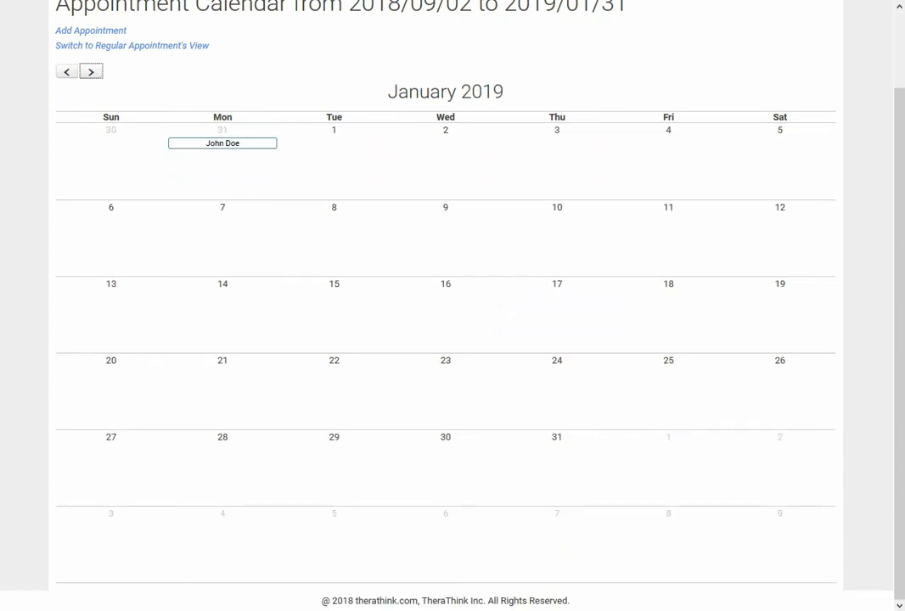
scroll(446, 340, up, 2)
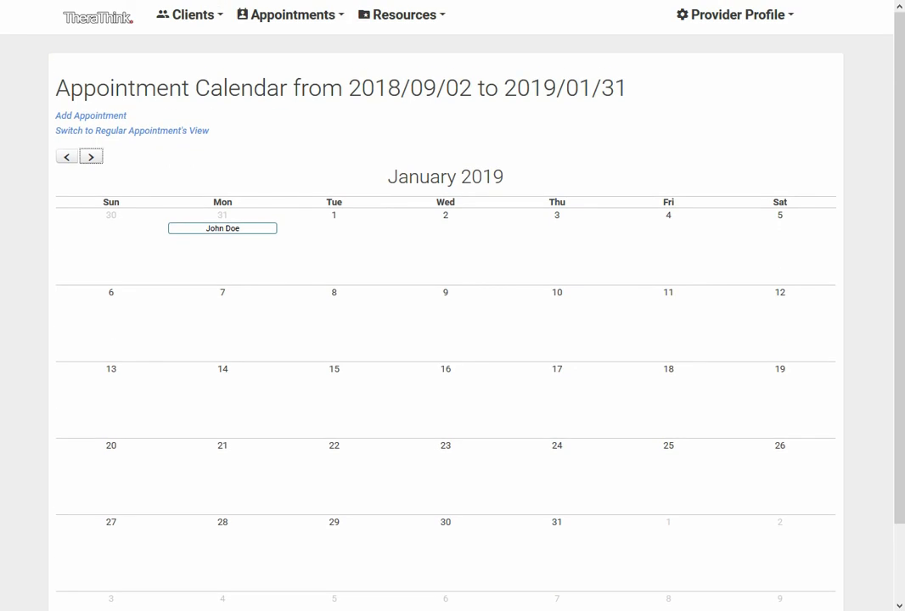
Start a bulk addition of appointments and choose the existing client in all five rows
click(290, 15)
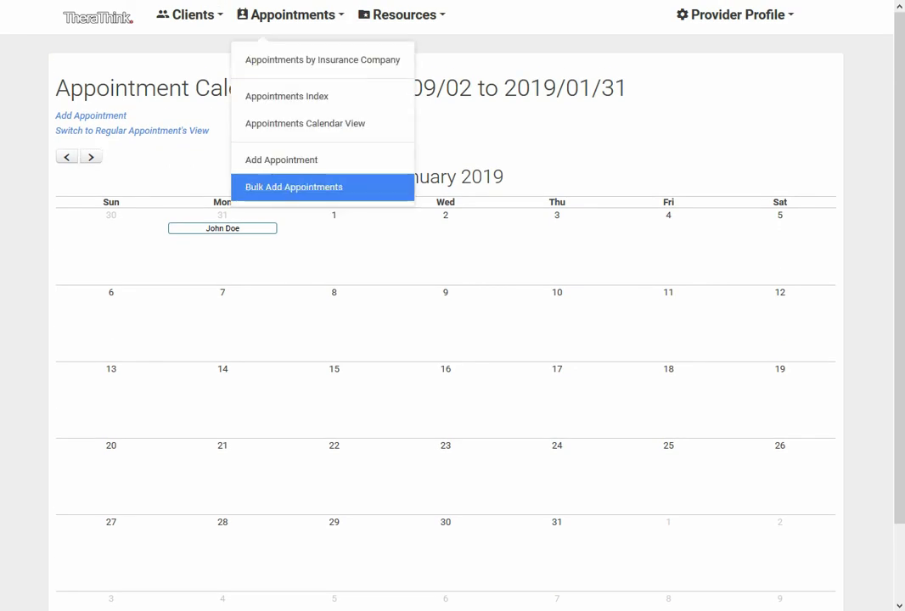
click(293, 187)
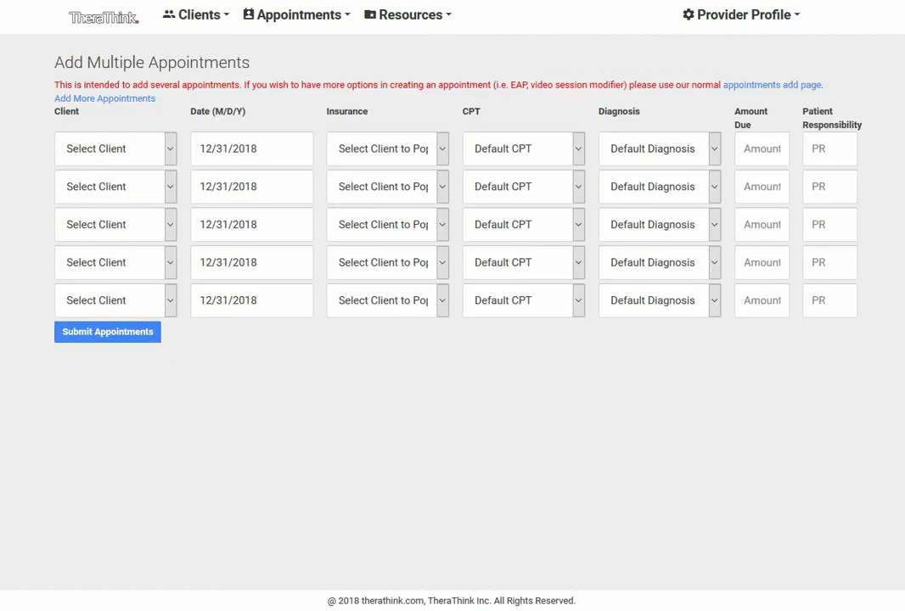
click(116, 149)
click(111, 190)
click(110, 187)
click(79, 227)
click(111, 224)
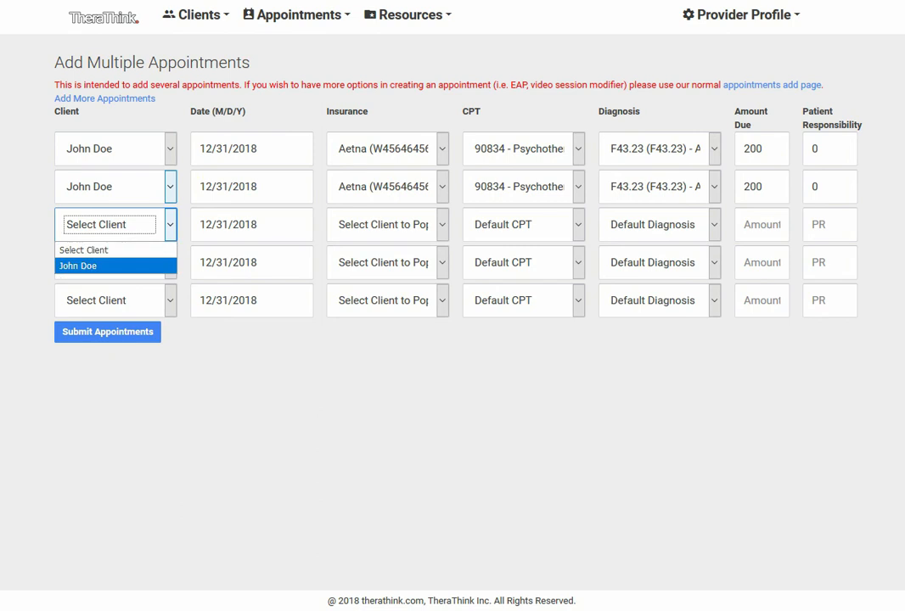
click(78, 265)
click(110, 263)
click(78, 305)
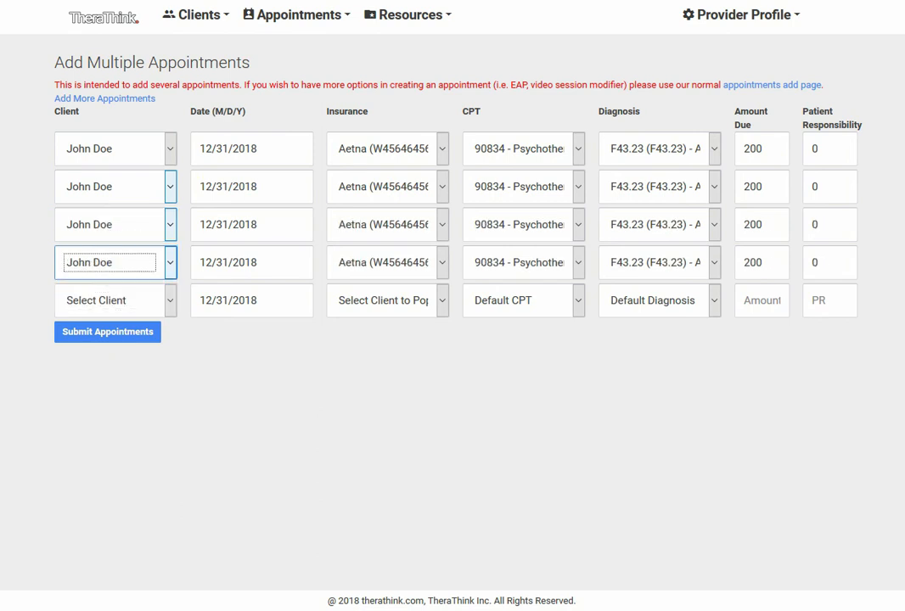
click(110, 301)
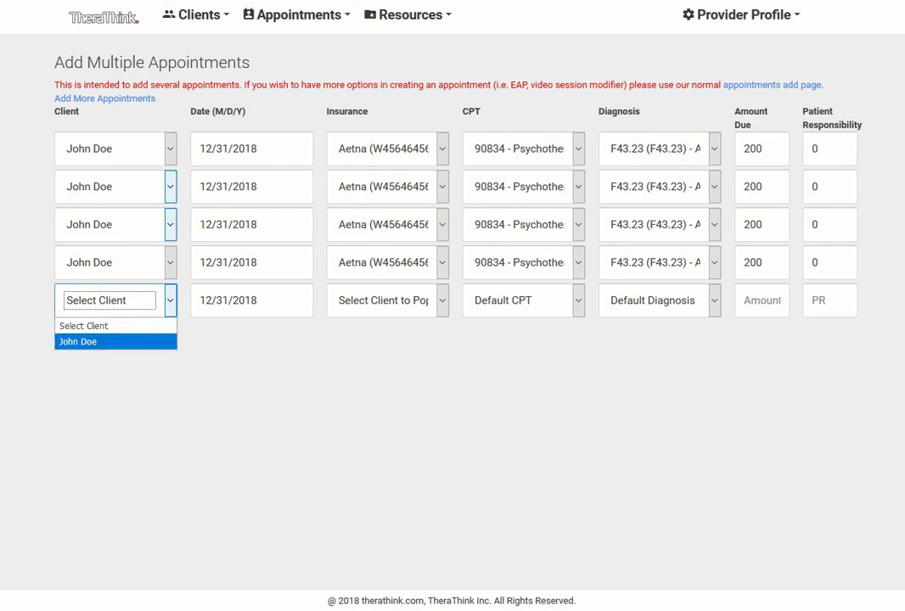
click(93, 342)
Set the dates of the second to fifth appointments to 12/26/2018, 12/12/2018, 12/05/2018 and 11/28/2018
click(270, 187)
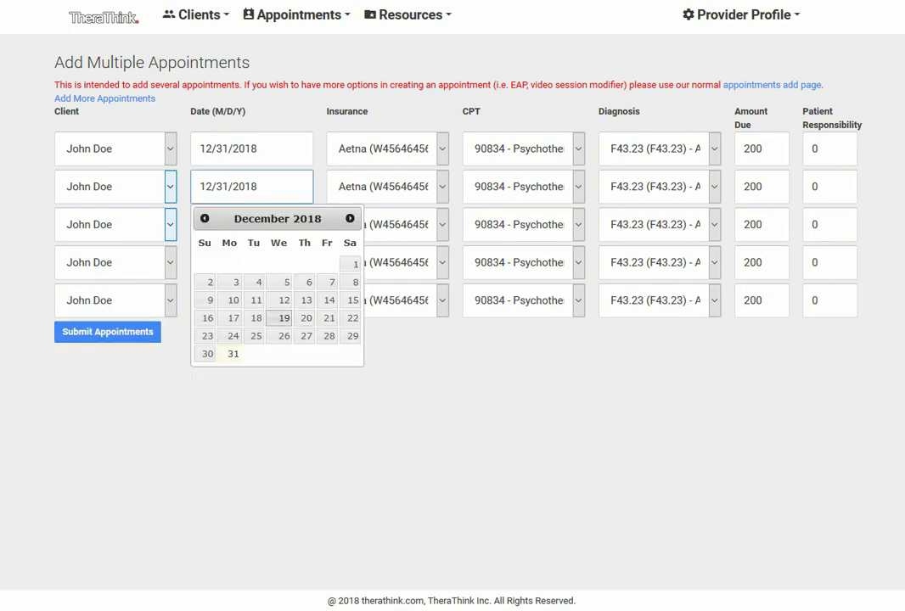
click(284, 335)
click(246, 224)
click(283, 338)
click(252, 262)
click(287, 357)
click(252, 300)
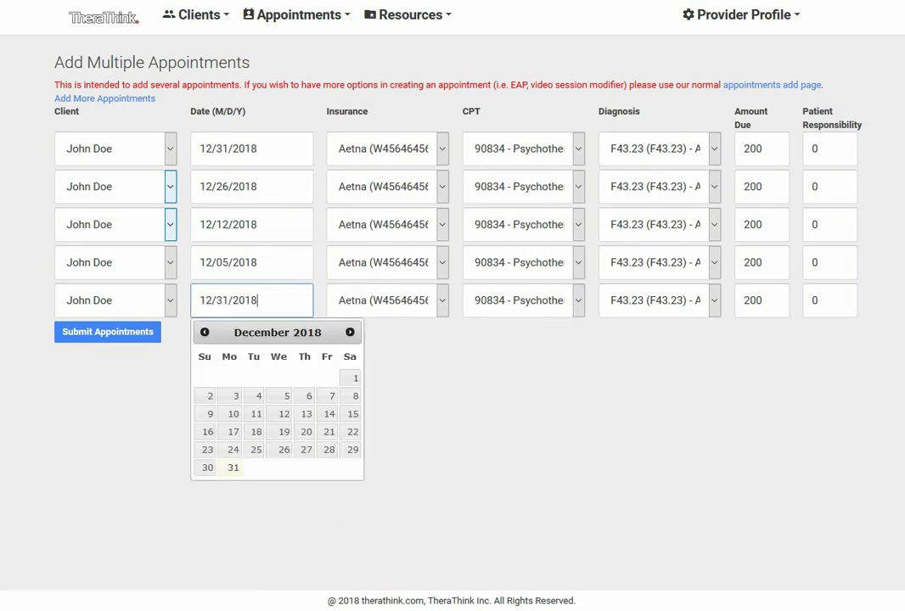
click(204, 332)
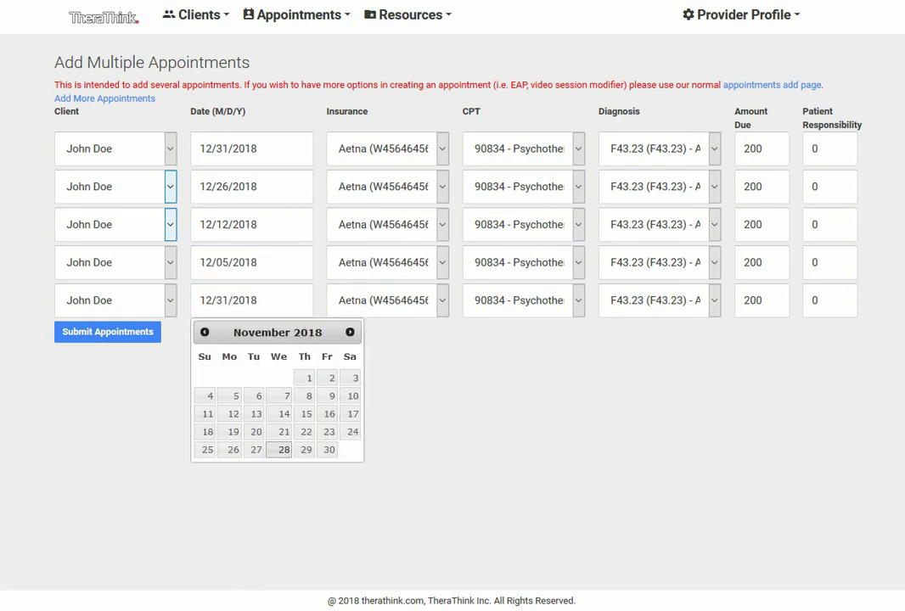
click(283, 449)
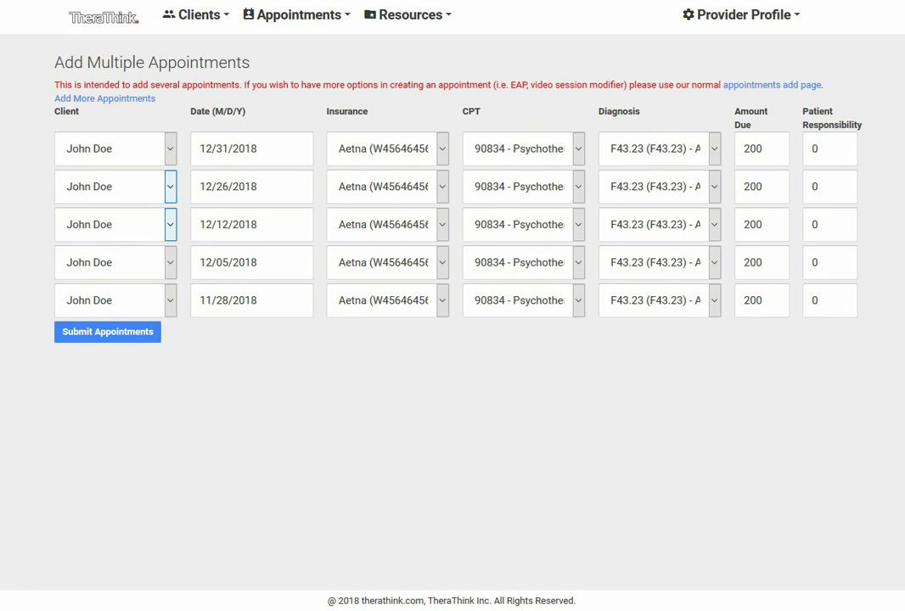
Choose CPT codes 90837, 90847, 90834 and 90791 for the second to fifth appointments respectively
click(543, 186)
click(578, 307)
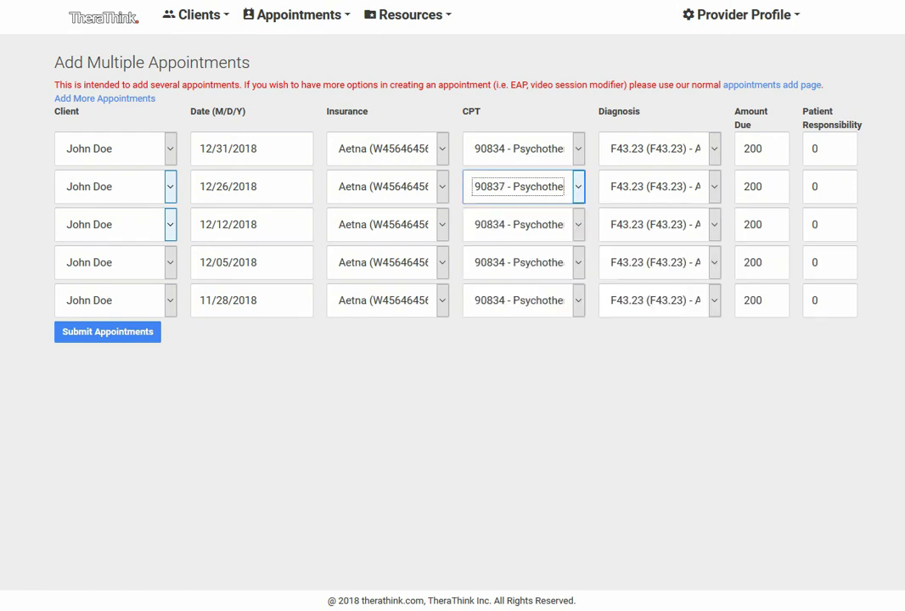
click(577, 225)
click(578, 393)
click(578, 262)
click(578, 366)
click(578, 301)
click(579, 357)
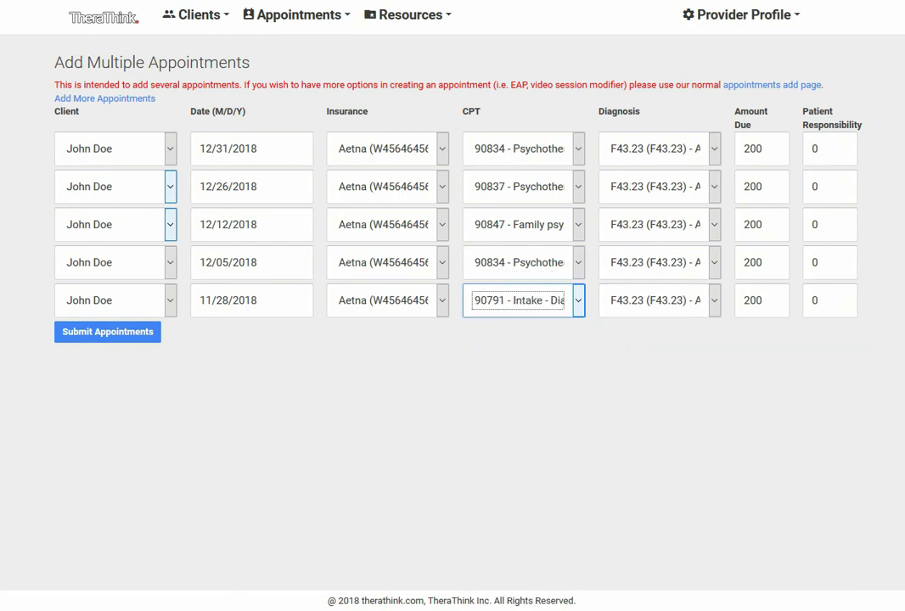
Set the patient responsibility to 35 for the 12/05/2018 appointment and 15 for 12/12/2018, and the 12/05/2018 amount due to 150
double_click(815, 264)
text(35)
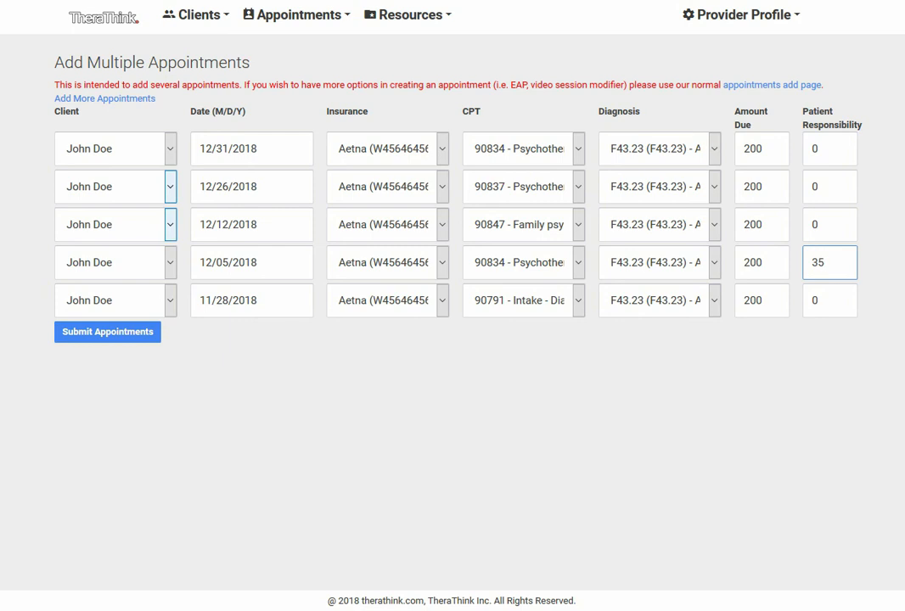
double_click(815, 225)
text(15)
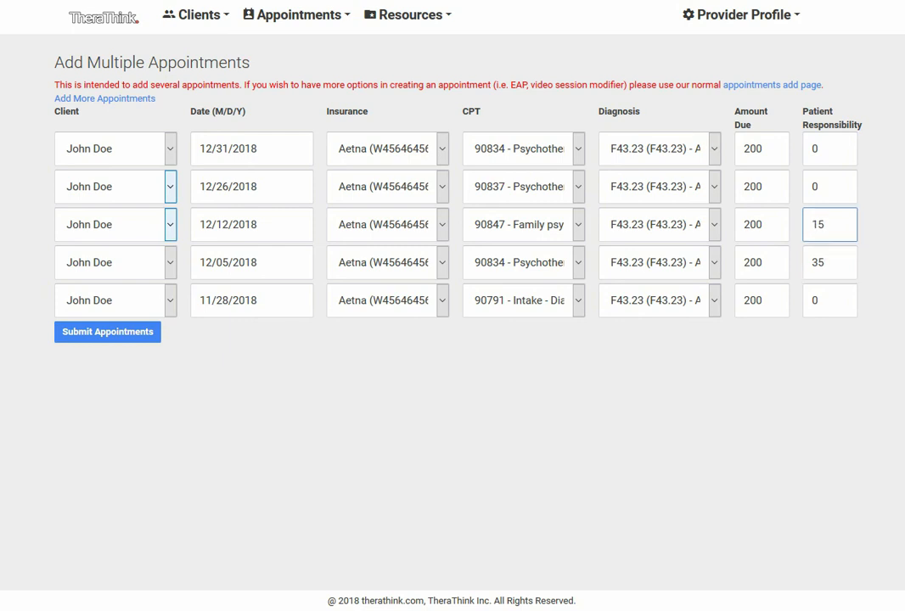
click(764, 263)
double_click(763, 263)
text(150)
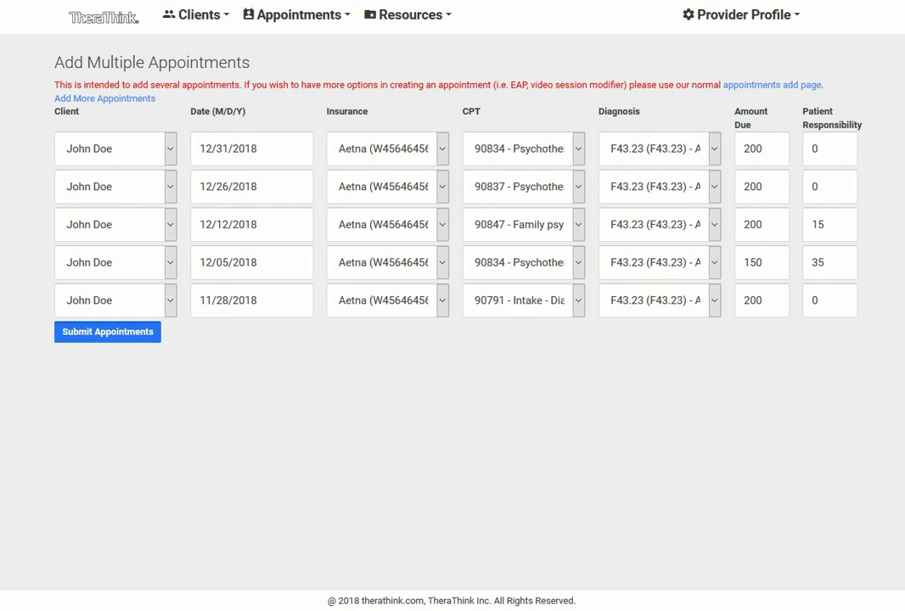
Submit the five bulk appointments and review them in the December 2018 calendar
click(107, 332)
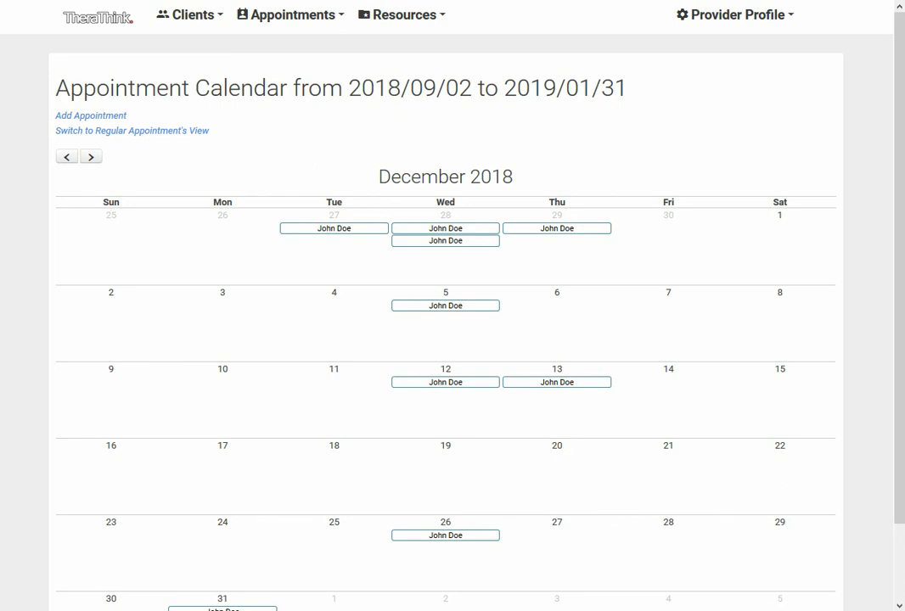
scroll(445, 339, down, 2)
scroll(445, 340, up, 2)
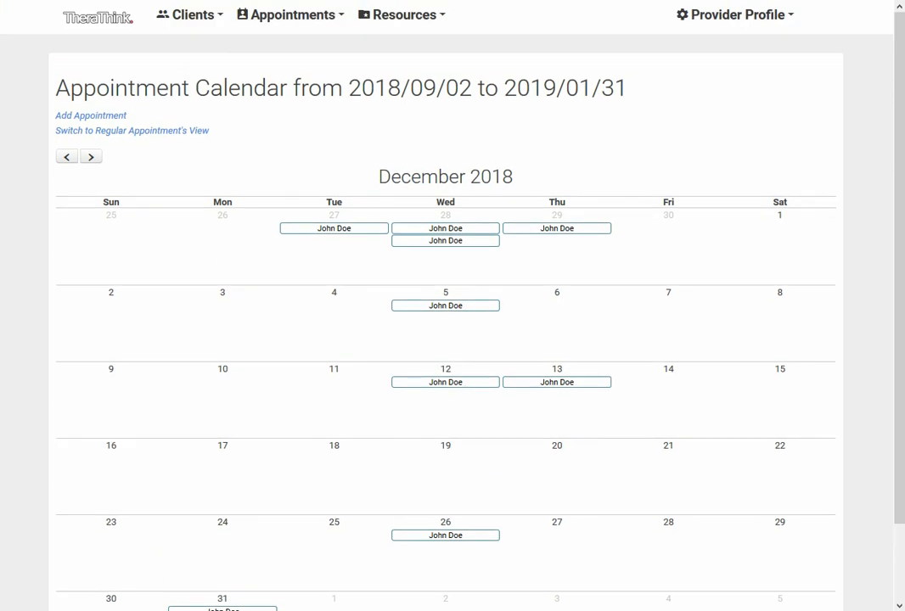